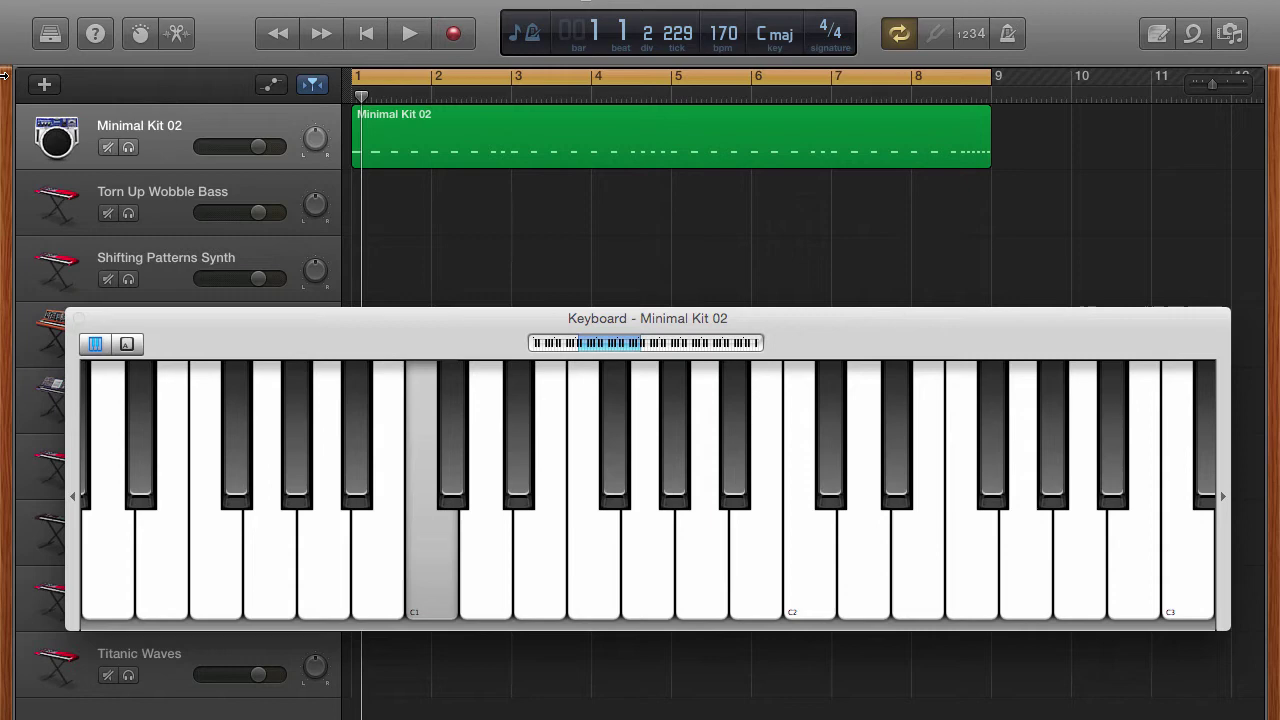
Move the Keyboard window lower to reveal more tracks, leaving it playing the Minimal Kit 02 track
drag(377, 322, 358, 399)
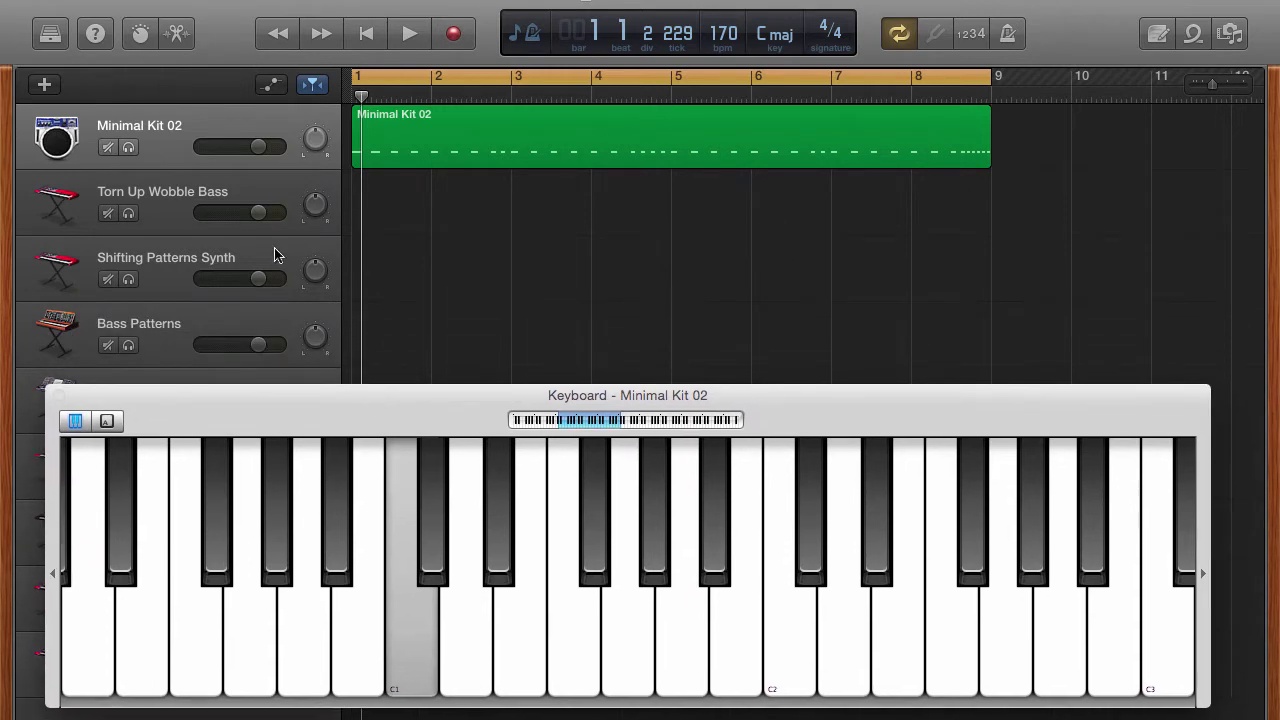
click(178, 193)
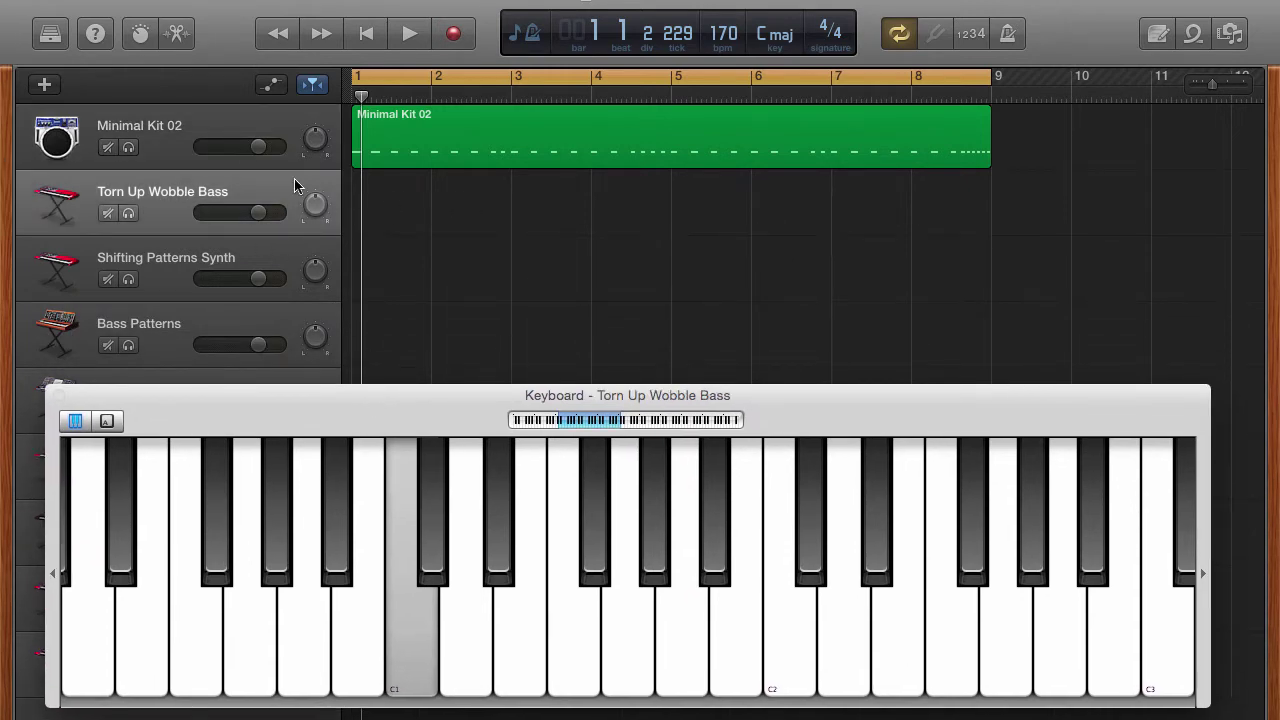
click(151, 132)
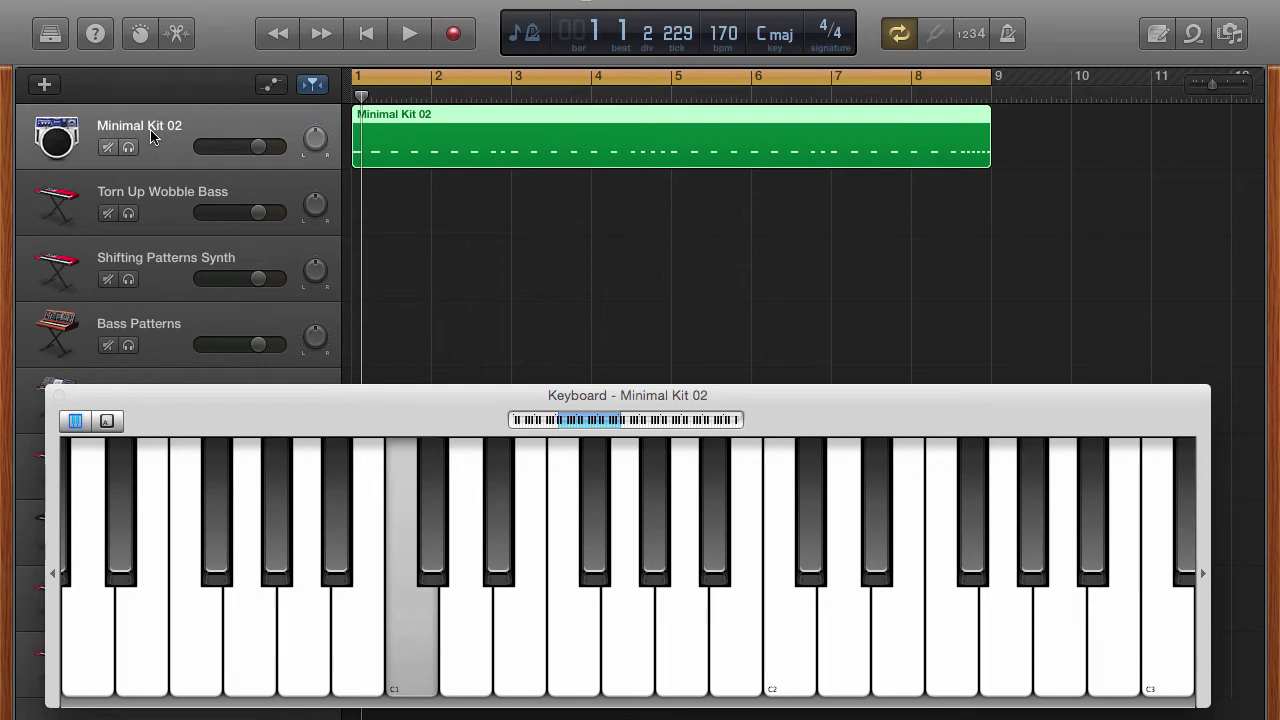
Close the on-screen keyboard and duplicate the Minimal Kit 02 track with Cmd+D
click(58, 397)
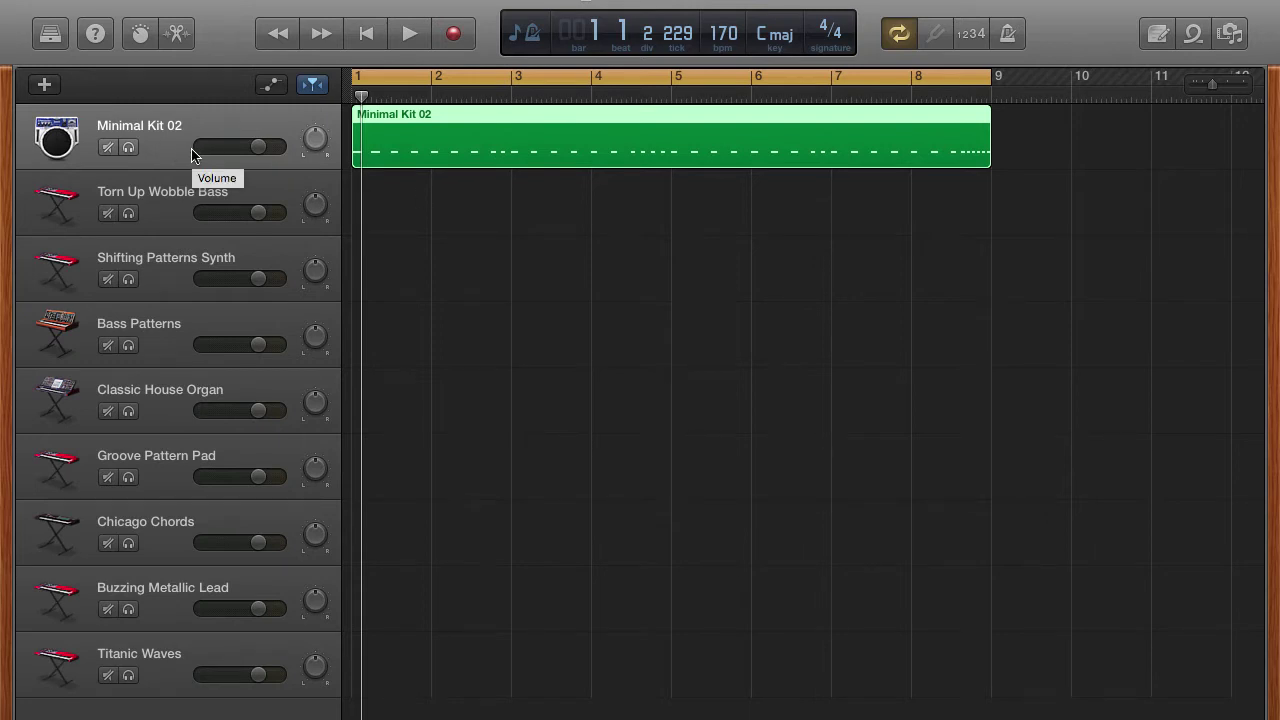
key(super+d)
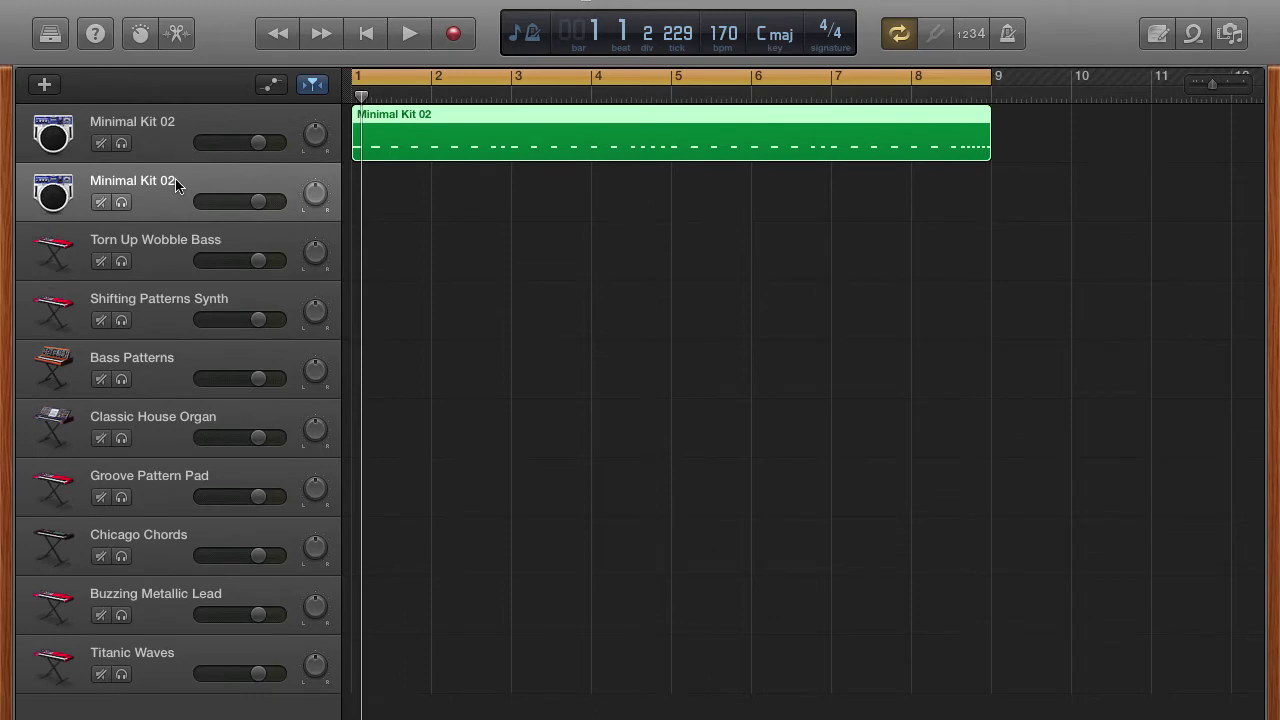
click(51, 36)
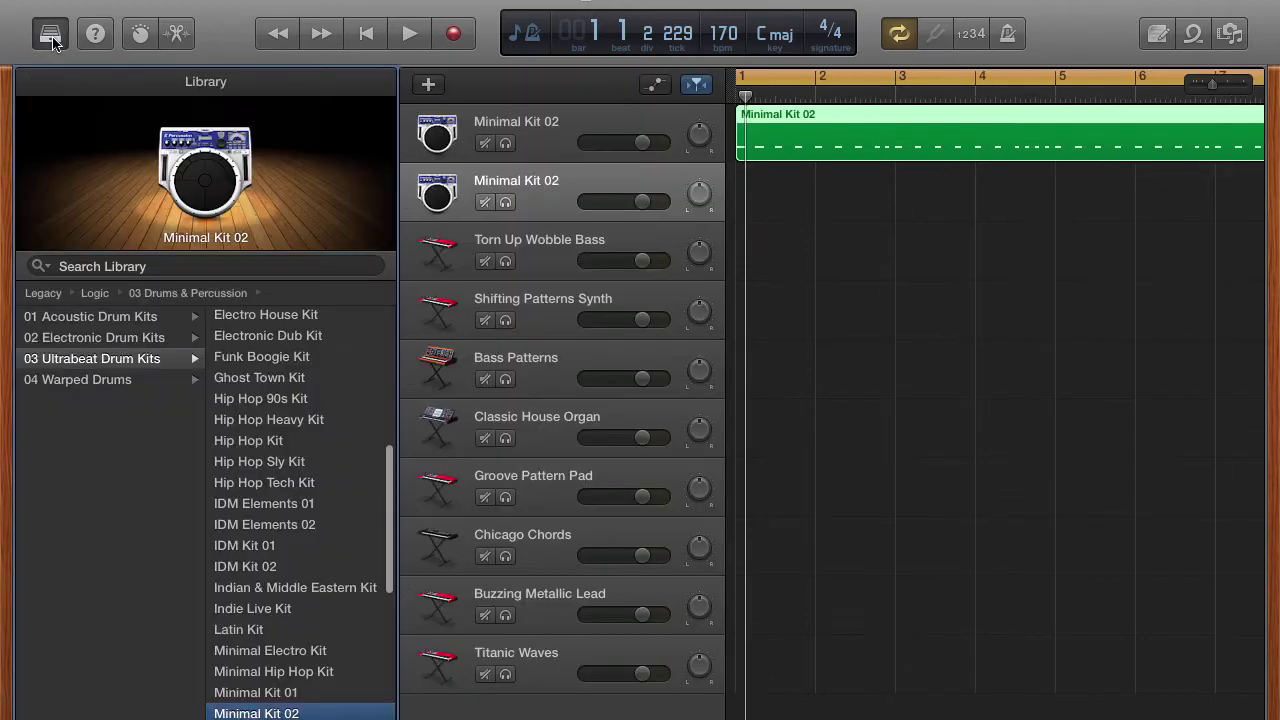
click(51, 36)
Cancel the New Track dialog and show the Library with Minimal Kit 02 under 03 Ultrabeat Drum Kits
click(45, 85)
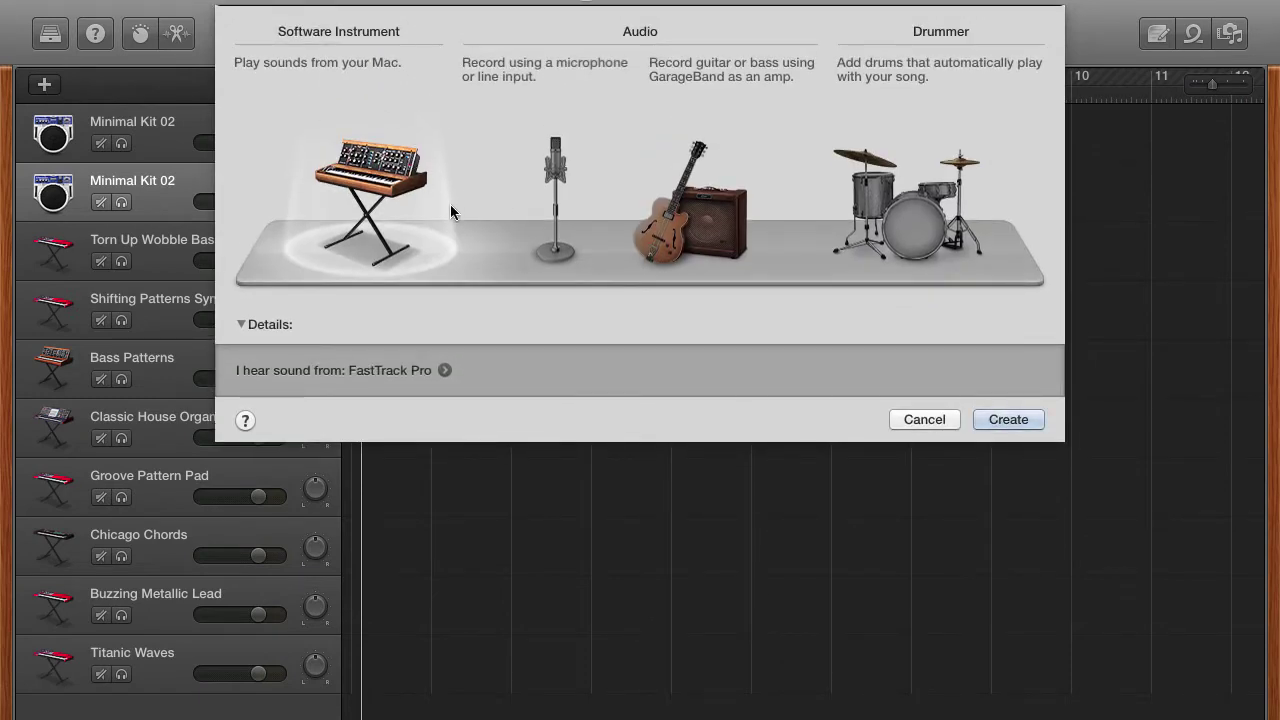
click(924, 420)
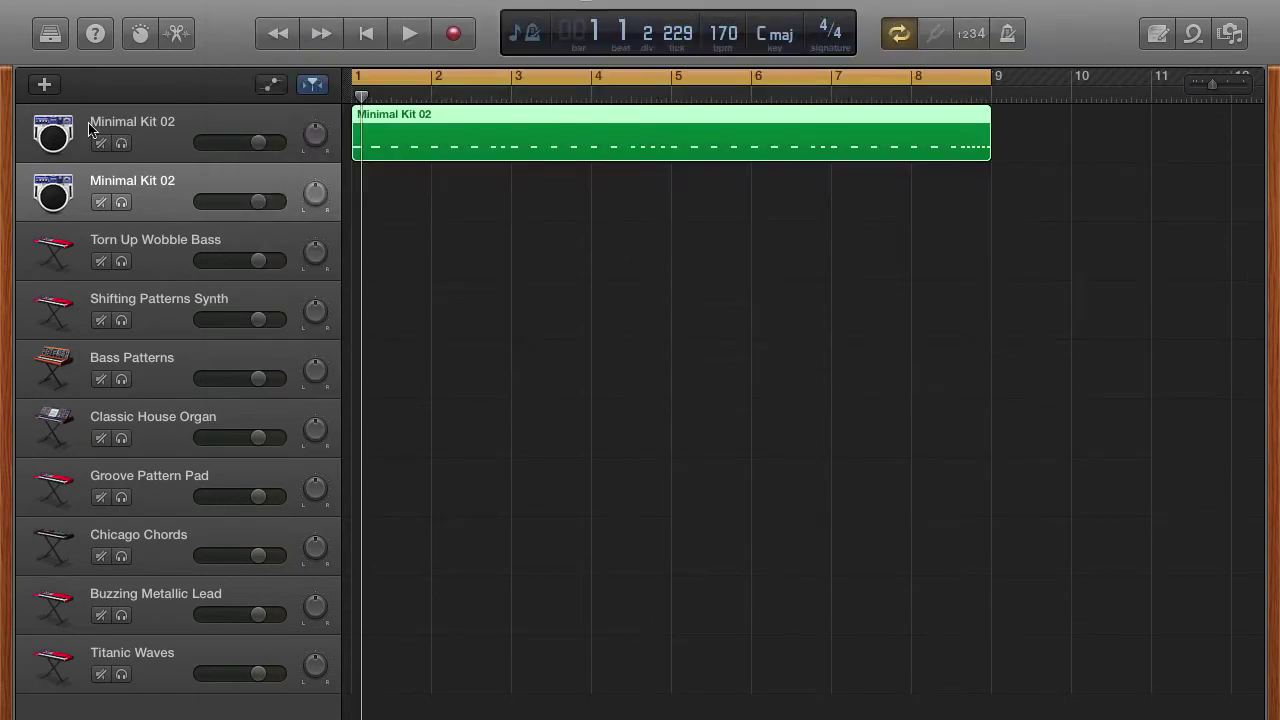
click(50, 33)
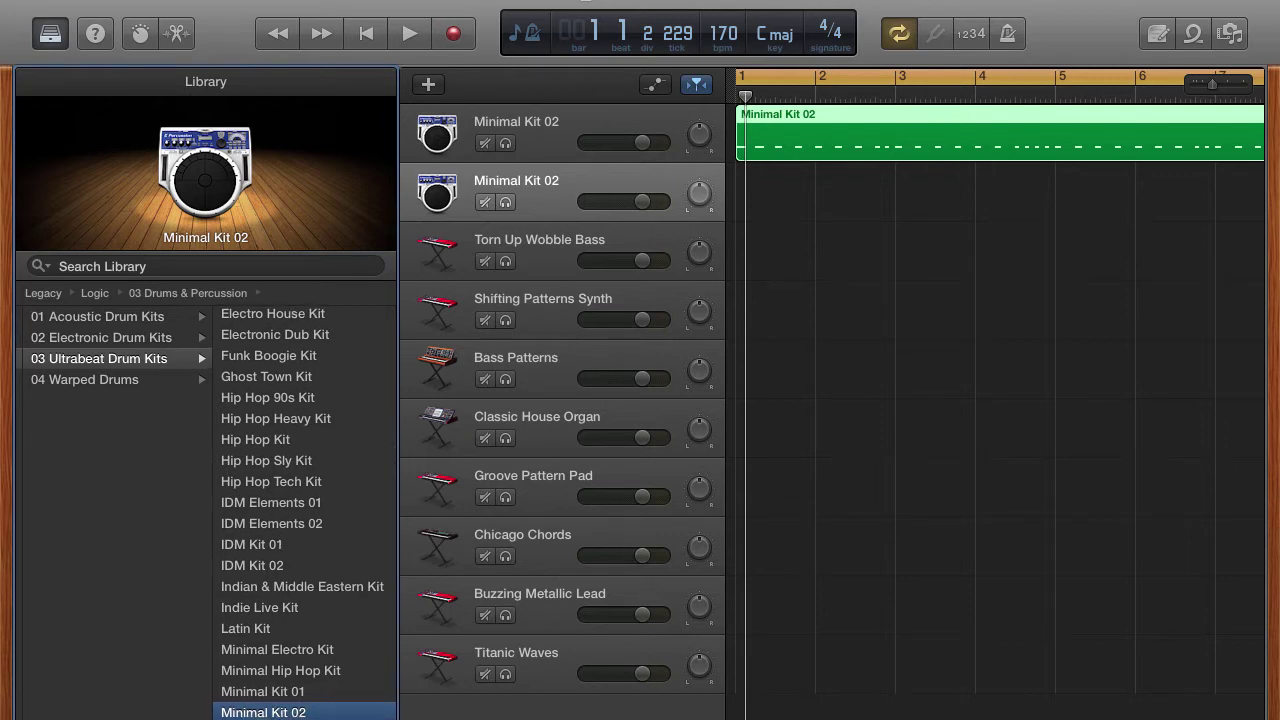
Show the on-screen keyboard from the Window menu and narrow it so the drum kit list stays visible
click(540, 0)
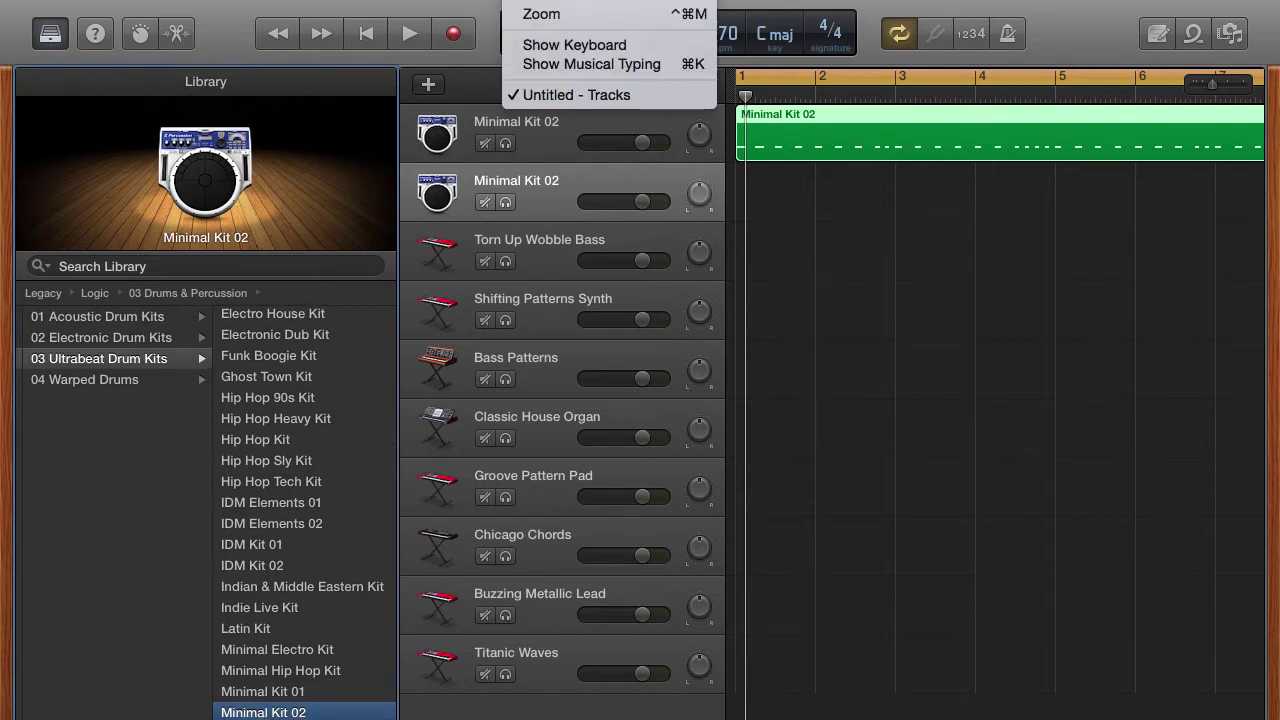
click(577, 48)
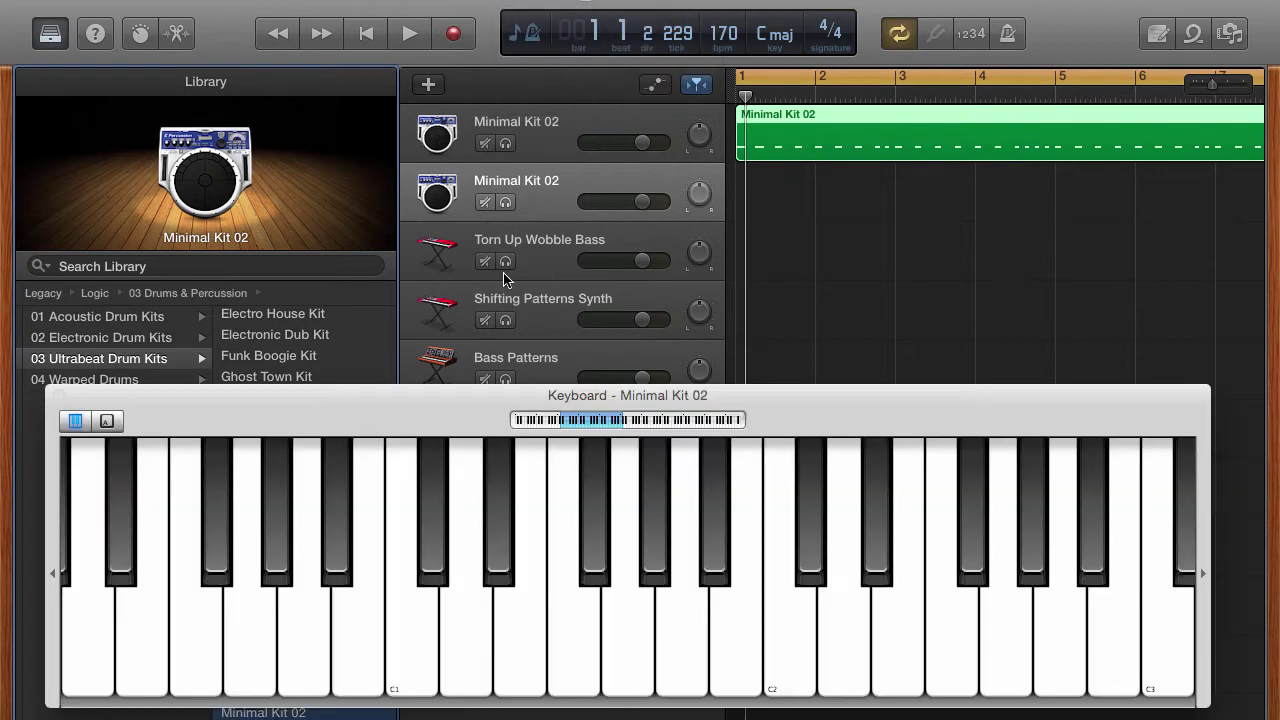
drag(48, 420, 427, 444)
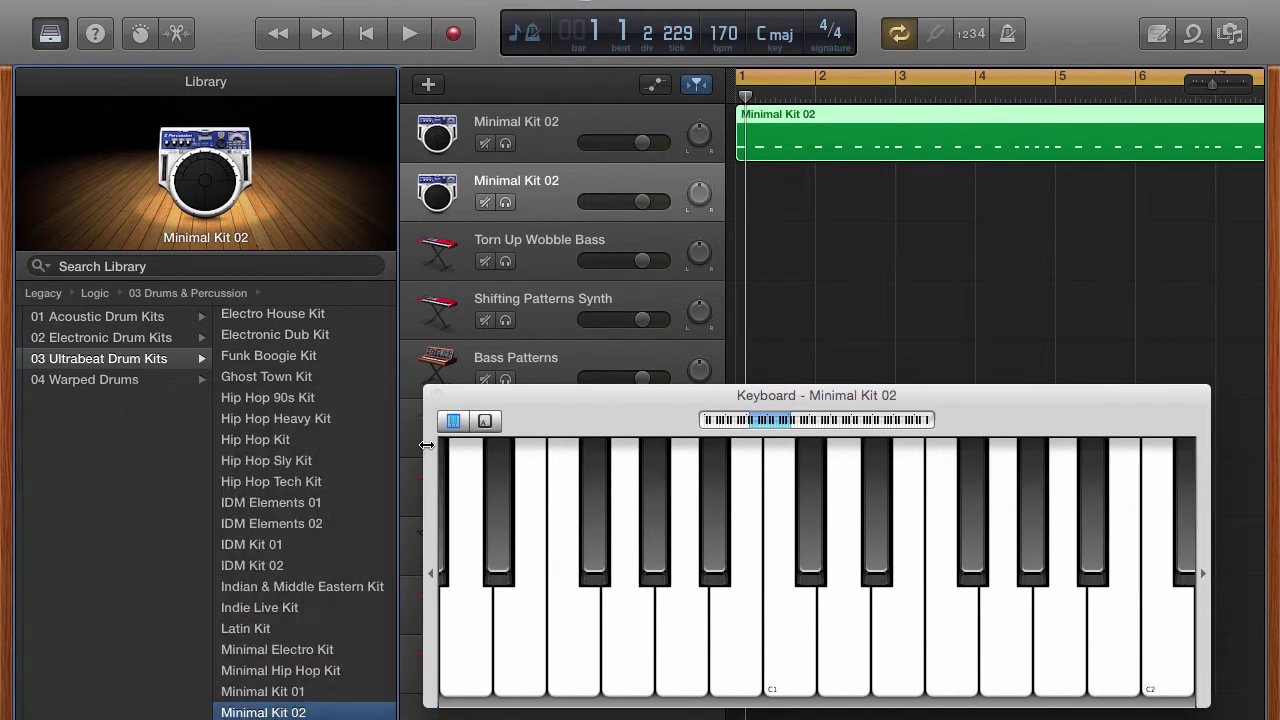
key(u)
key(y)
key(e)
key(e)
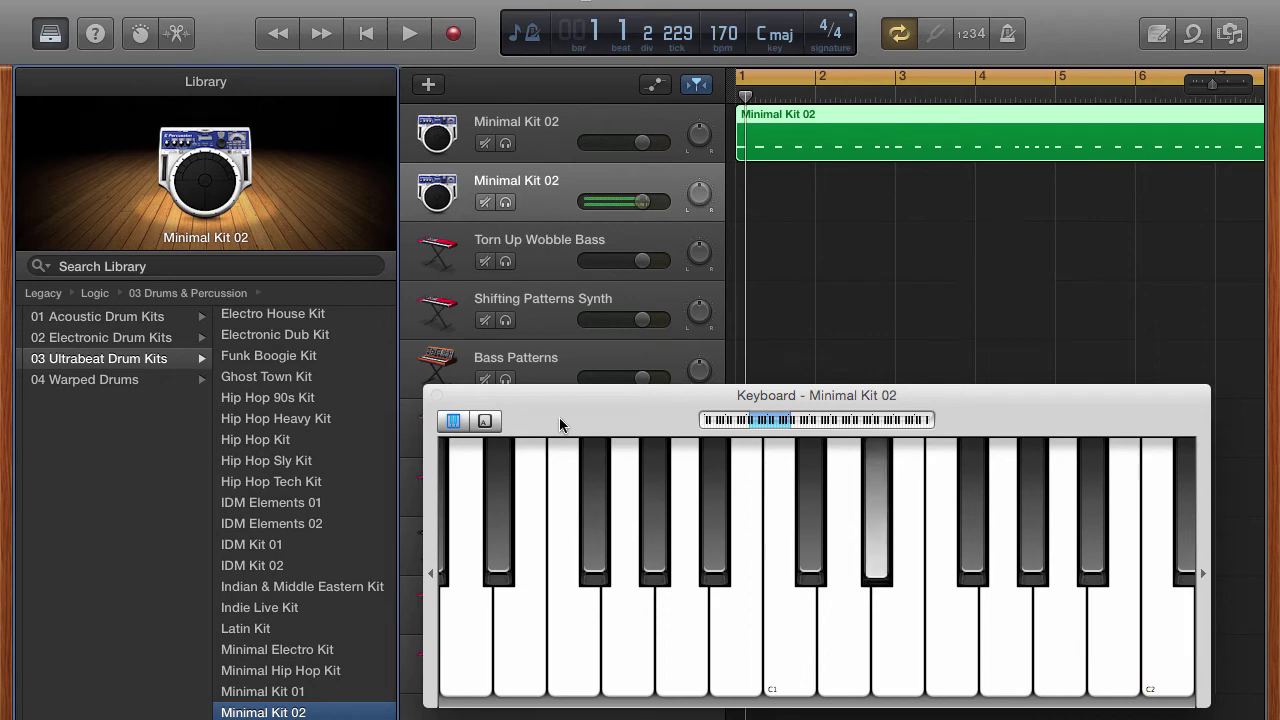
key(s)
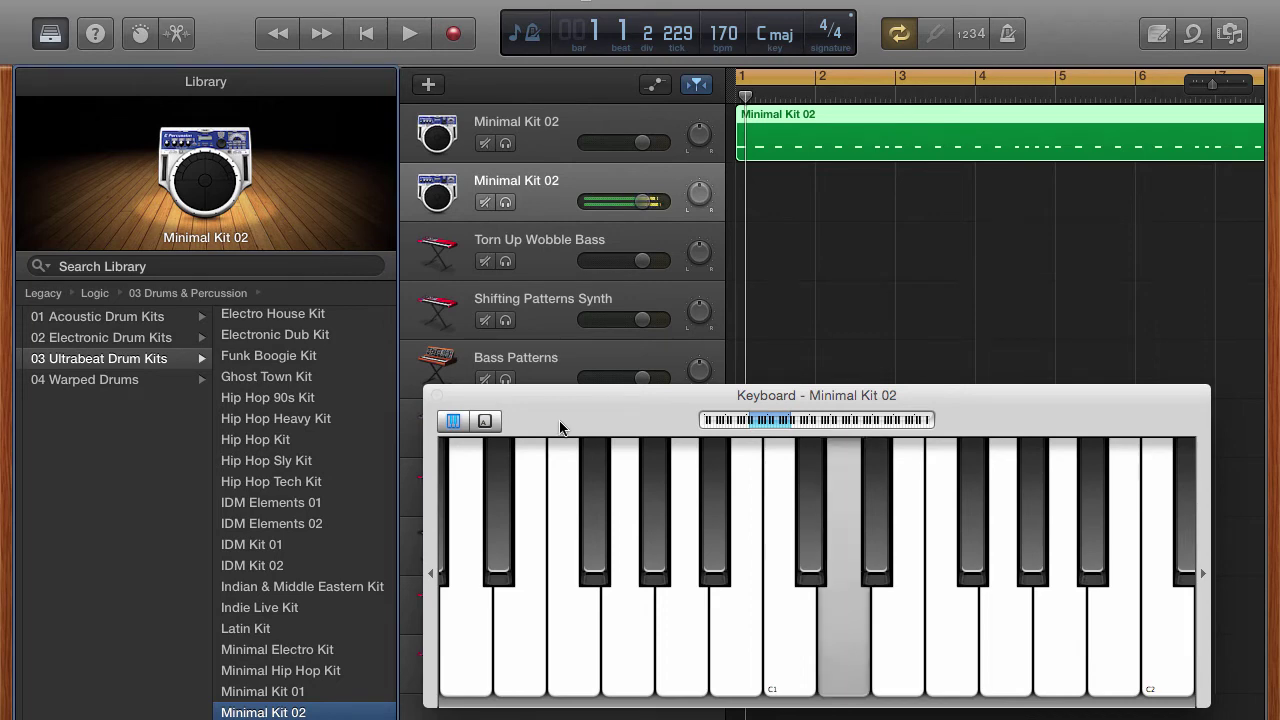
key(space)
key(s)
key(s)
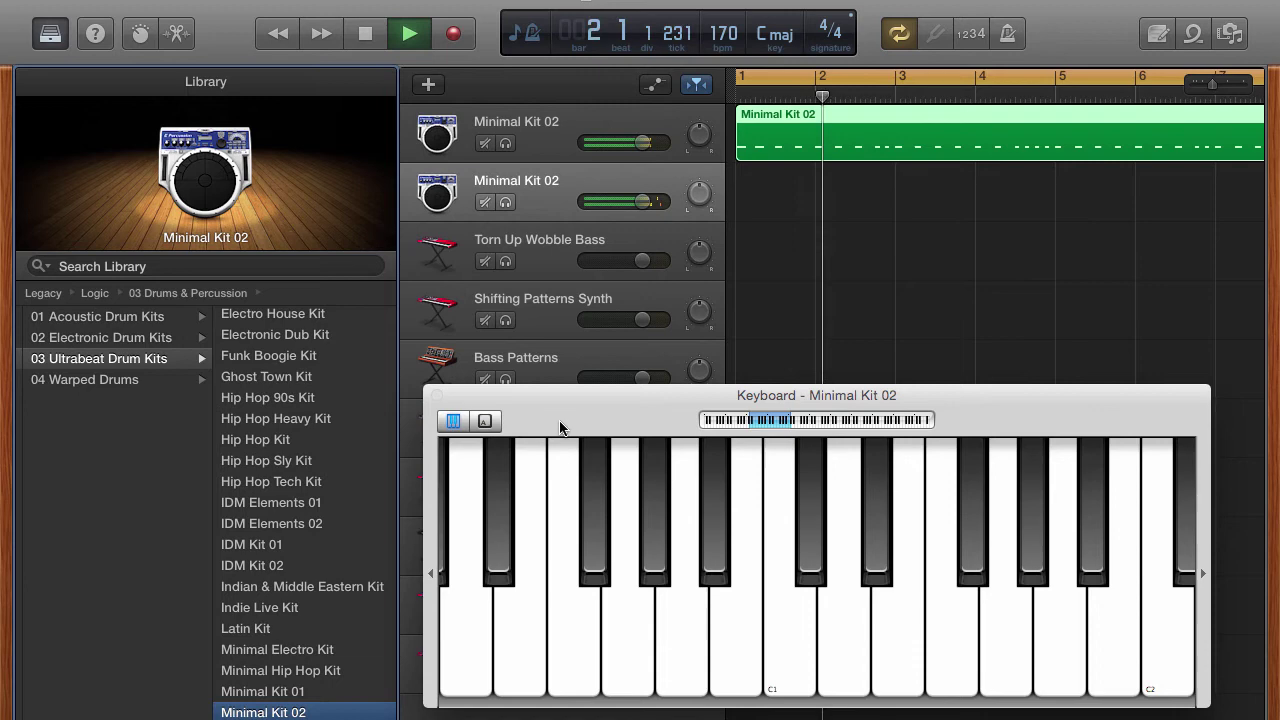
key(s)
key(s)
key(t)
key(s)
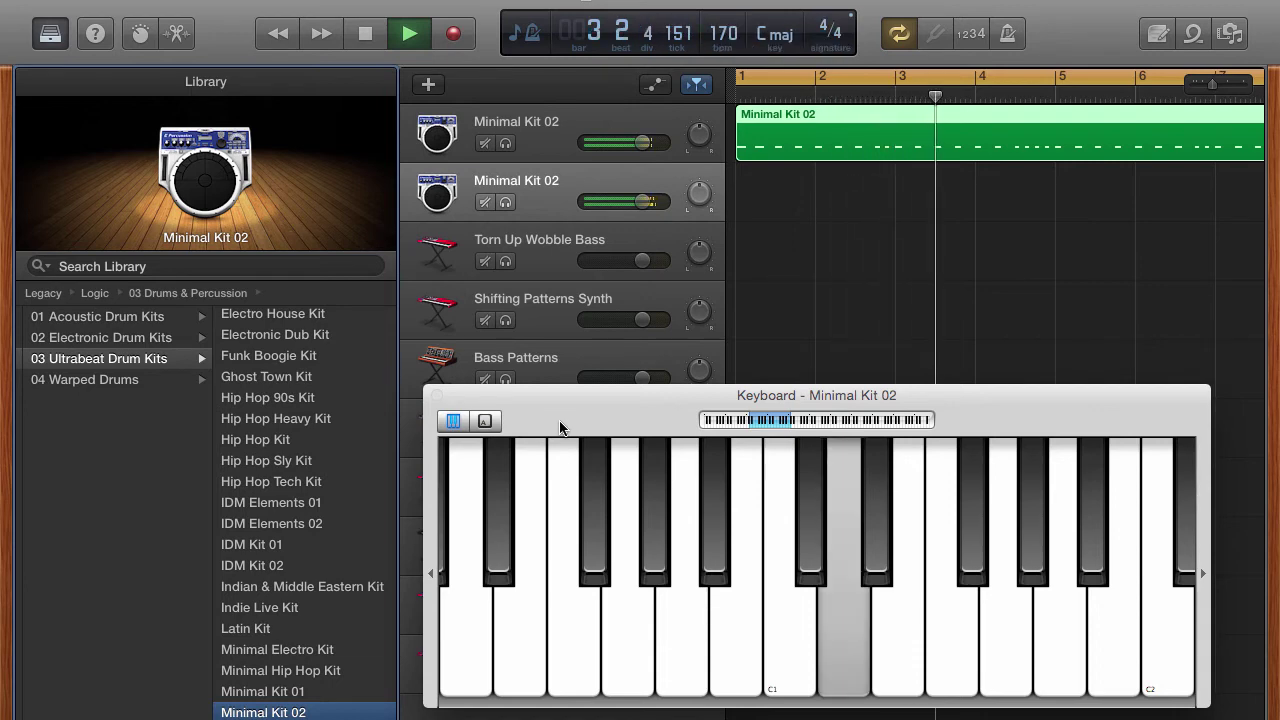
key(e)
key(e)
key(y)
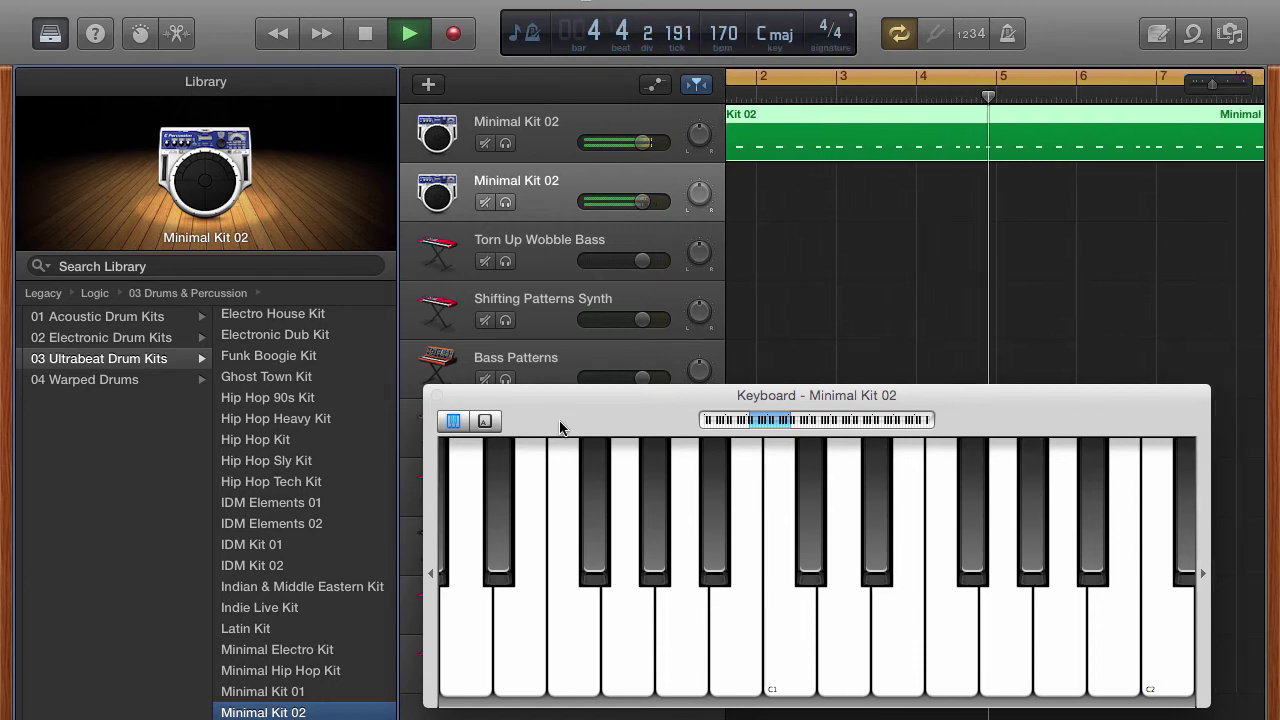
key(y)
key(t)
key(y)
key(t)
key(u)
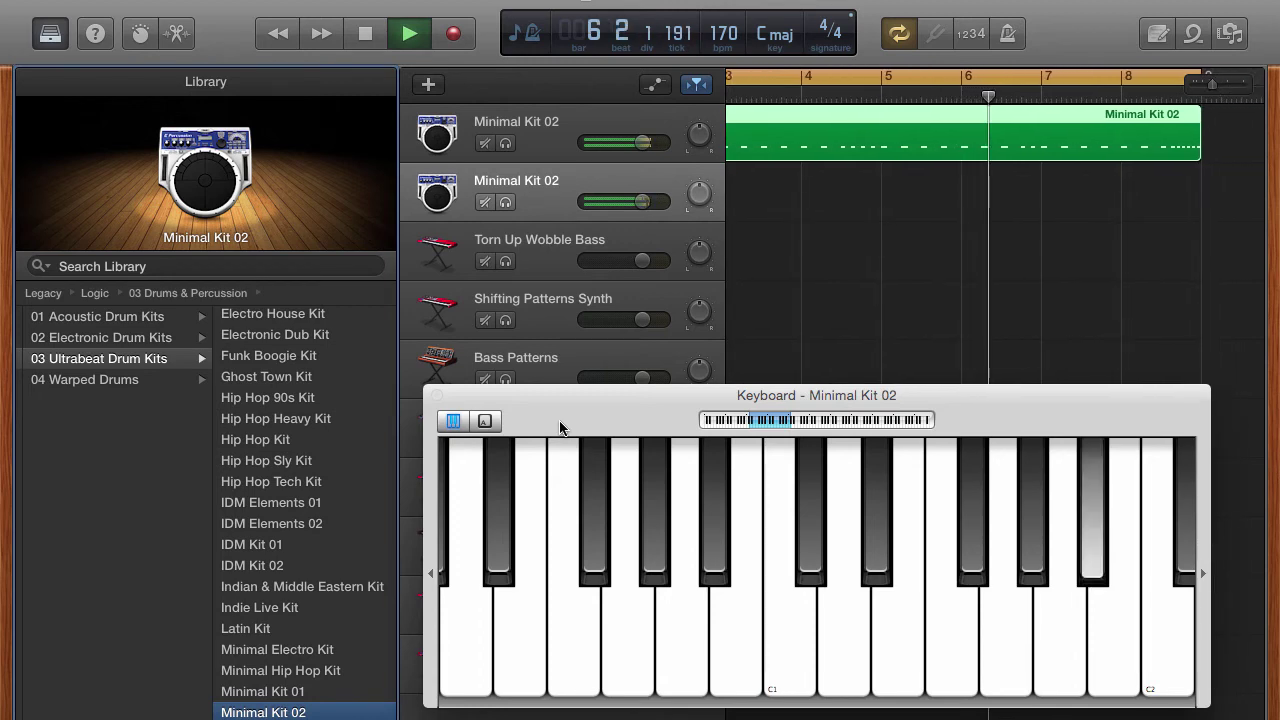
key(y)
key(y)
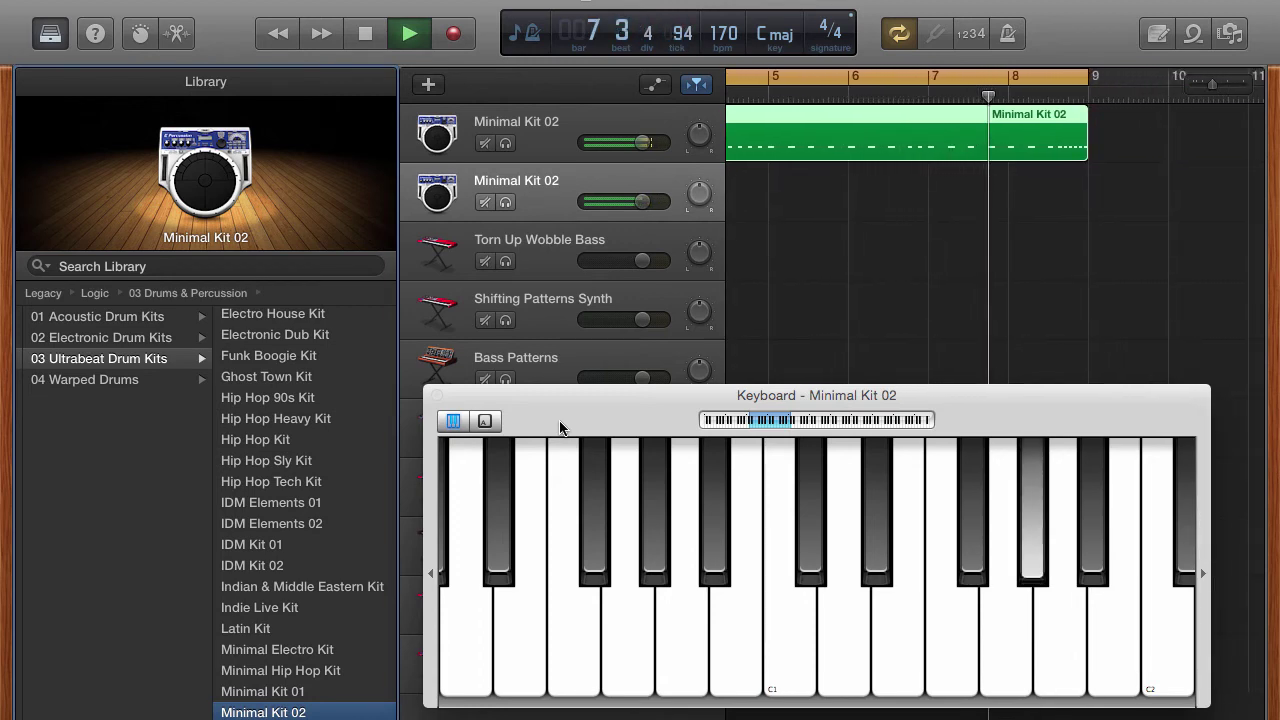
key(y)
key(y)
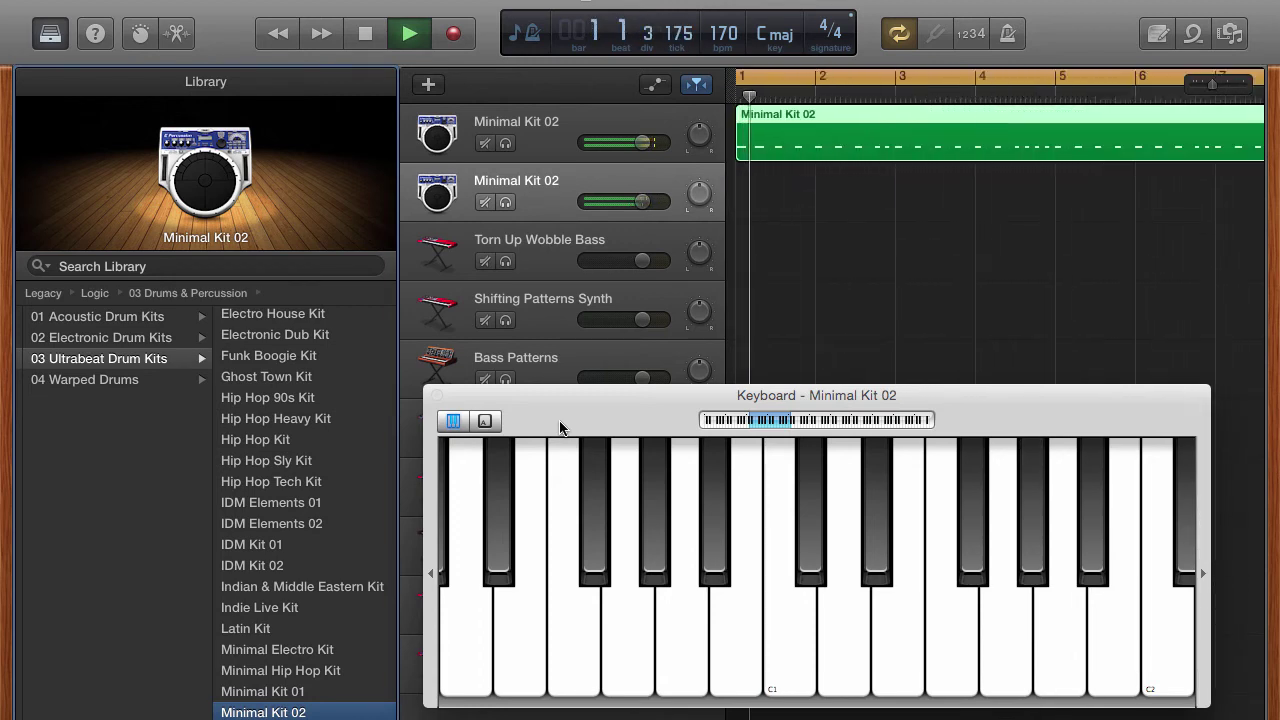
key(y)
key(y)
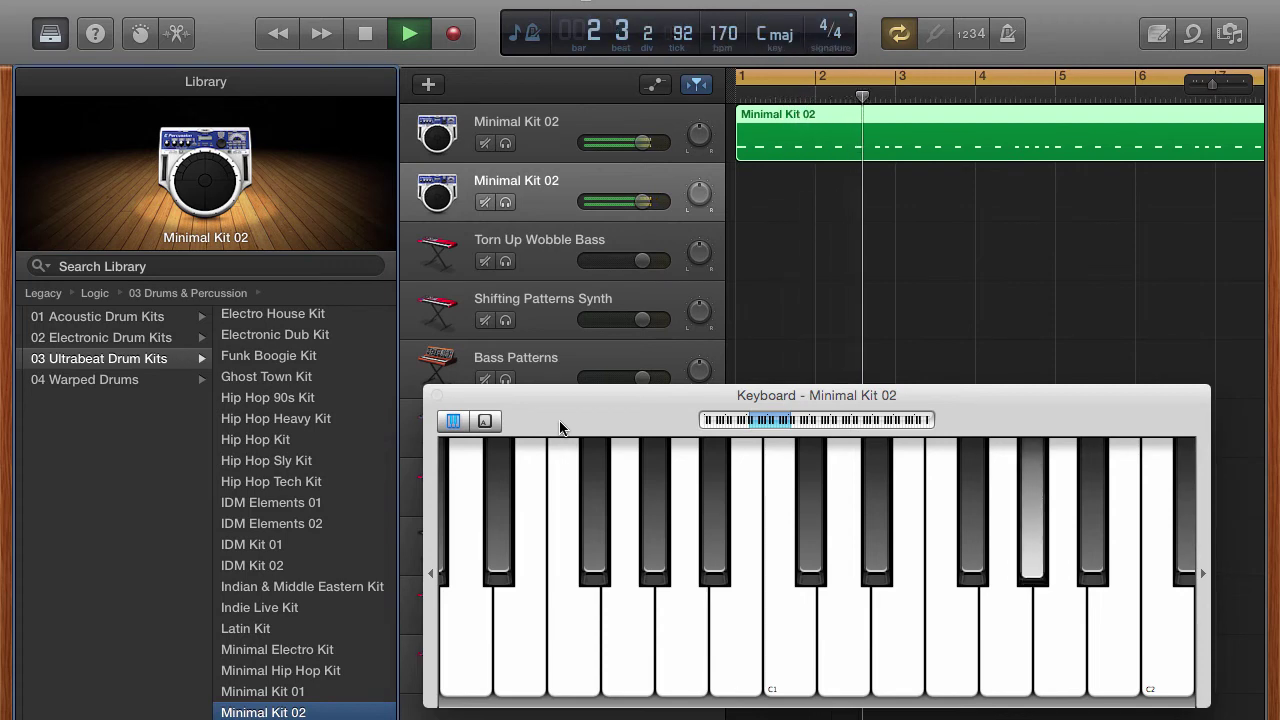
key(y)
key(y)
key(g)
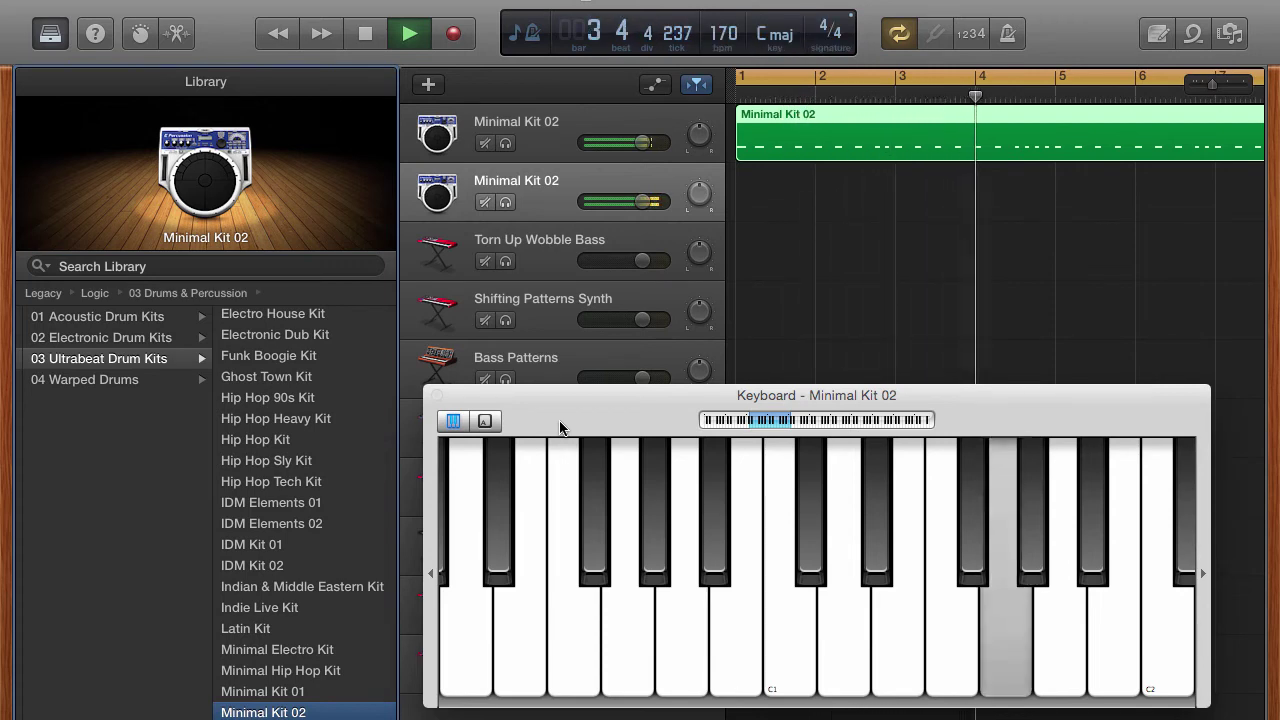
key(g)
key(g)
key(g)
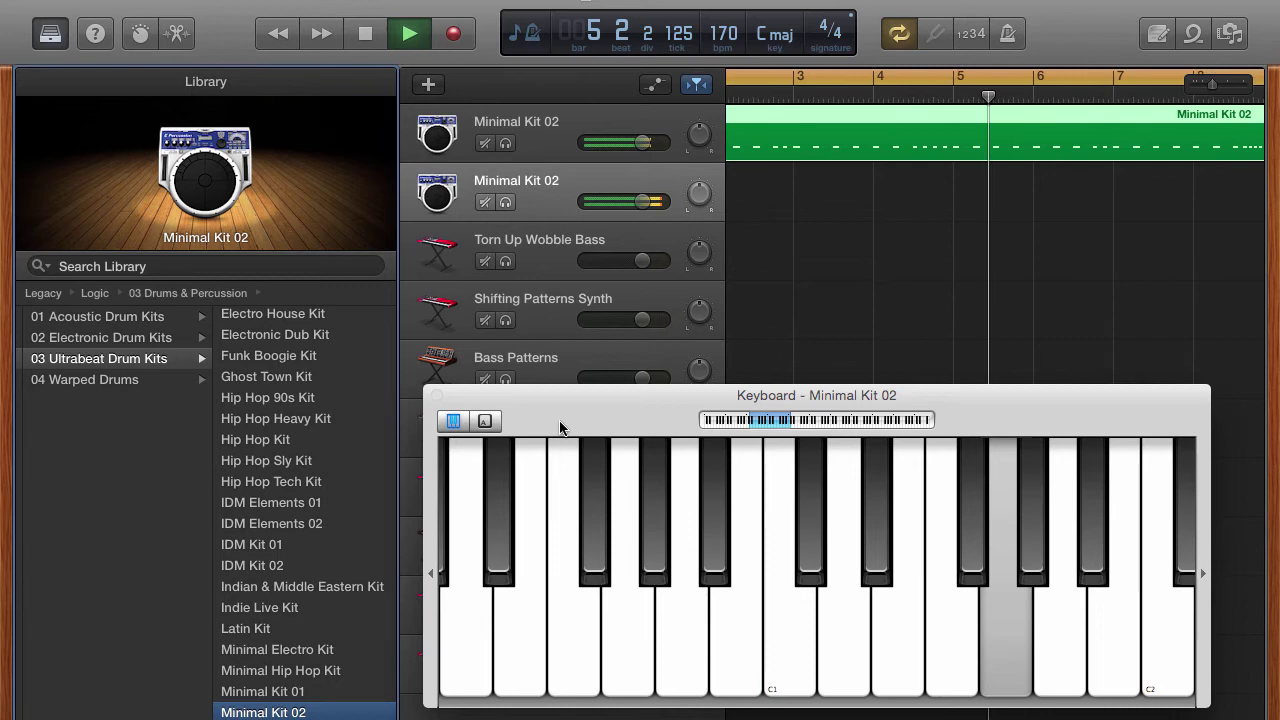
key(g)
key(g)
key(h)
key(f)
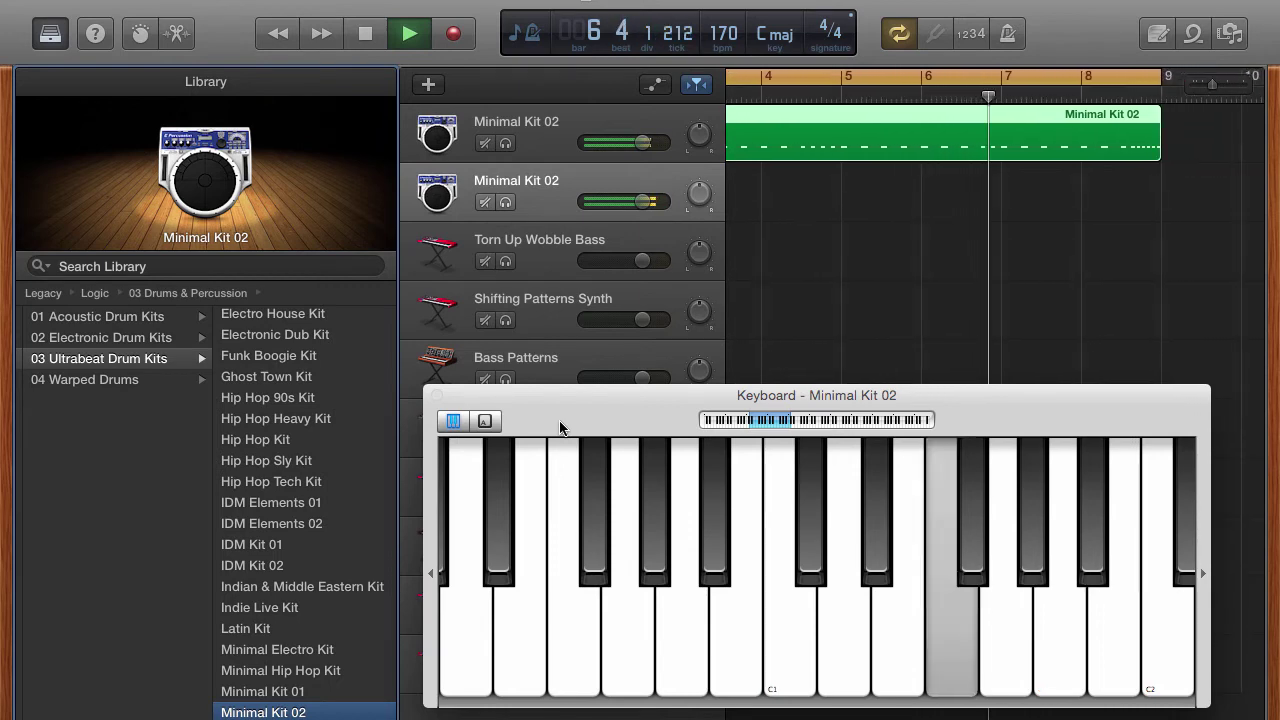
key(g)
key(g)
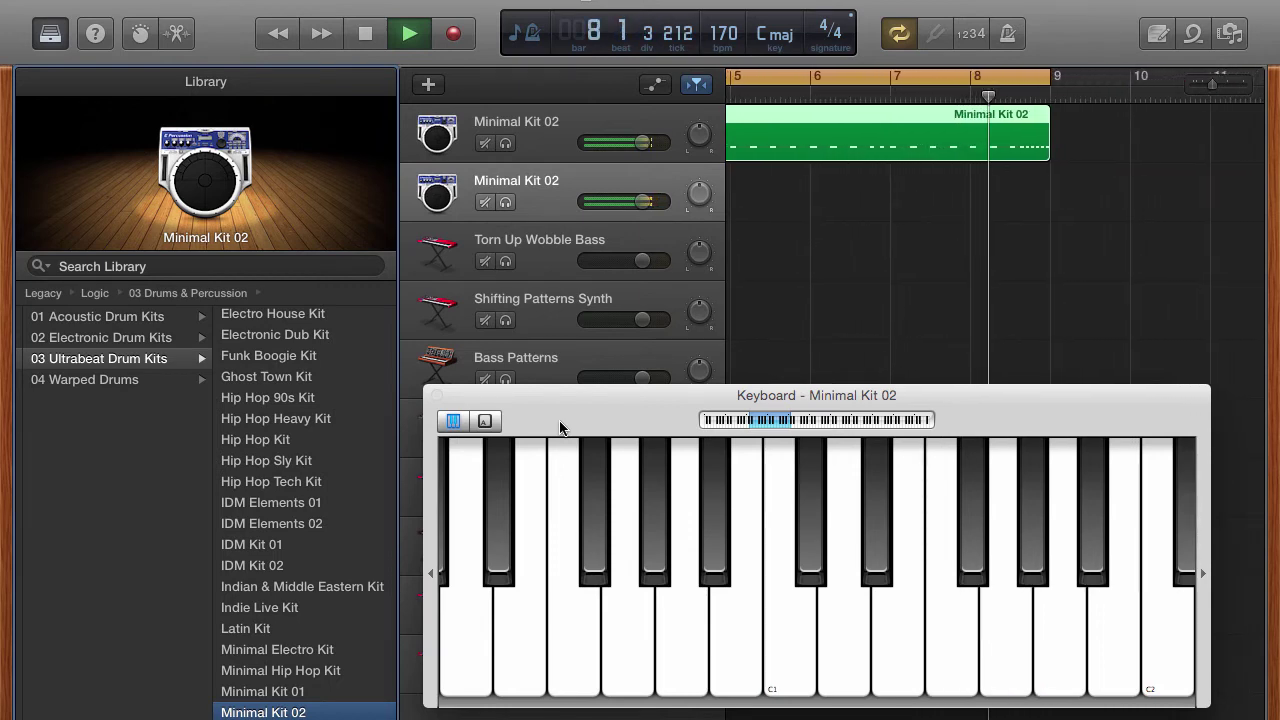
key(g)
key(g)
key(space)
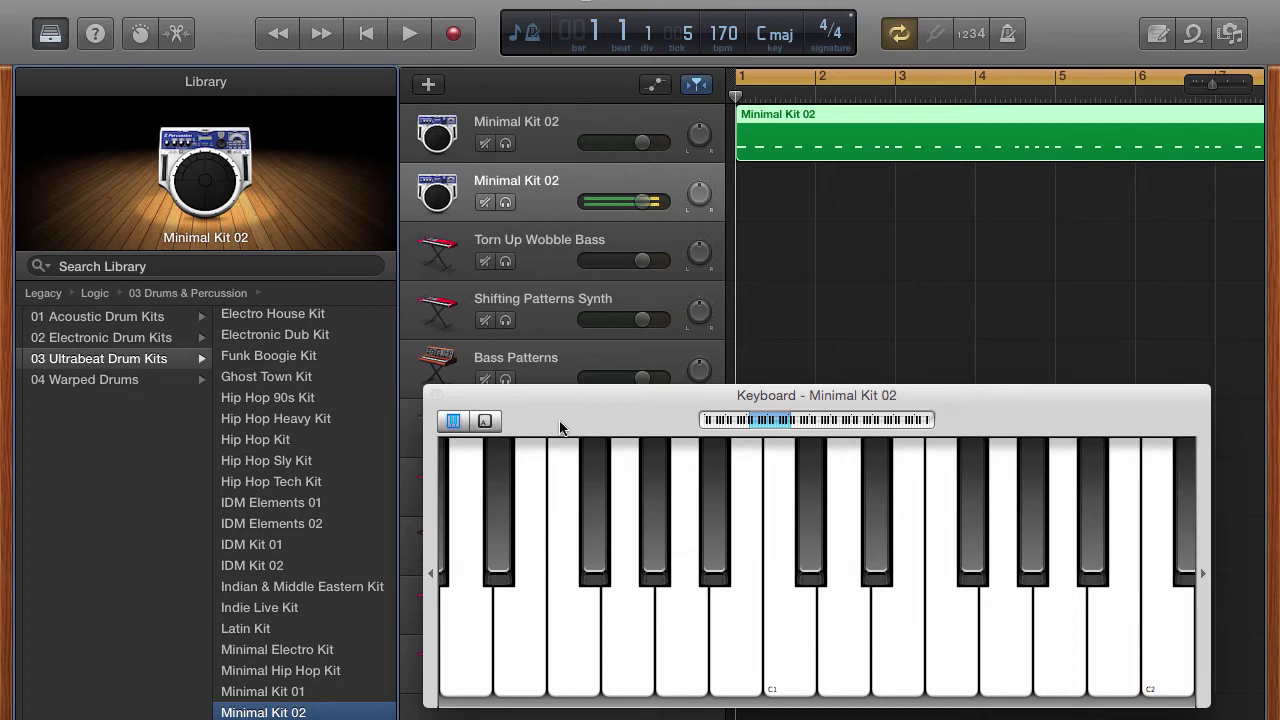
key(space)
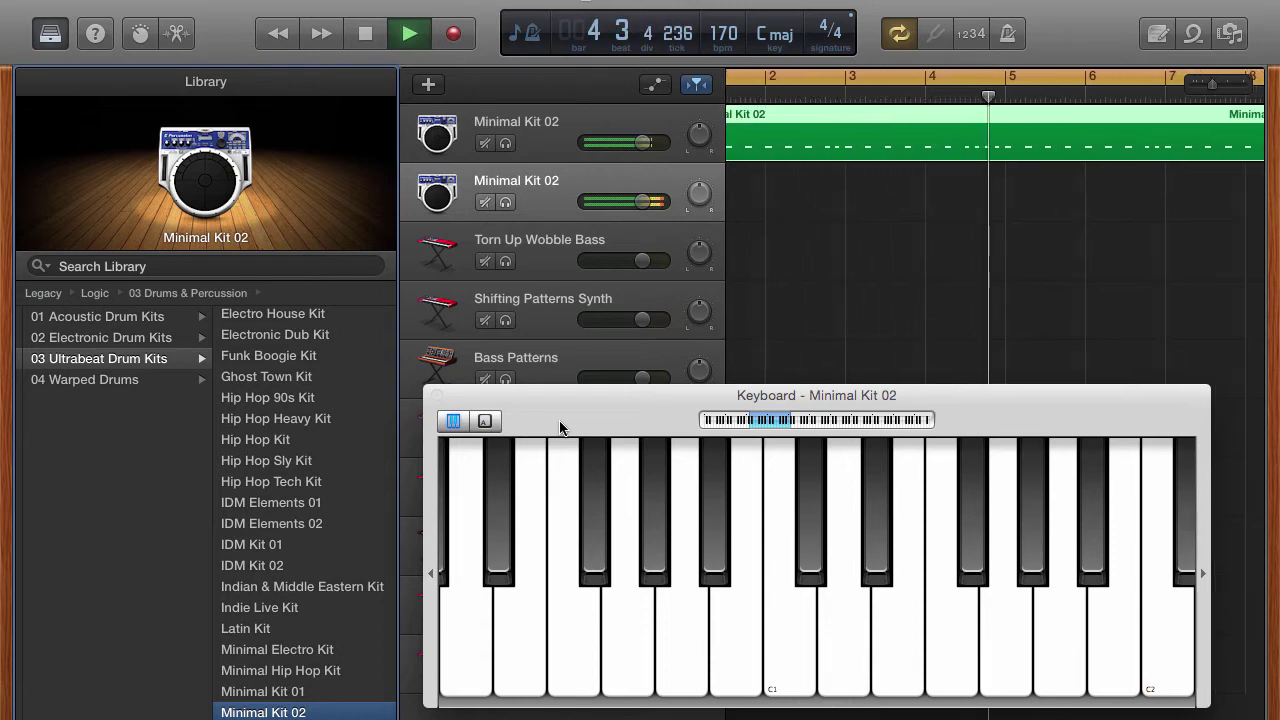
key(space)
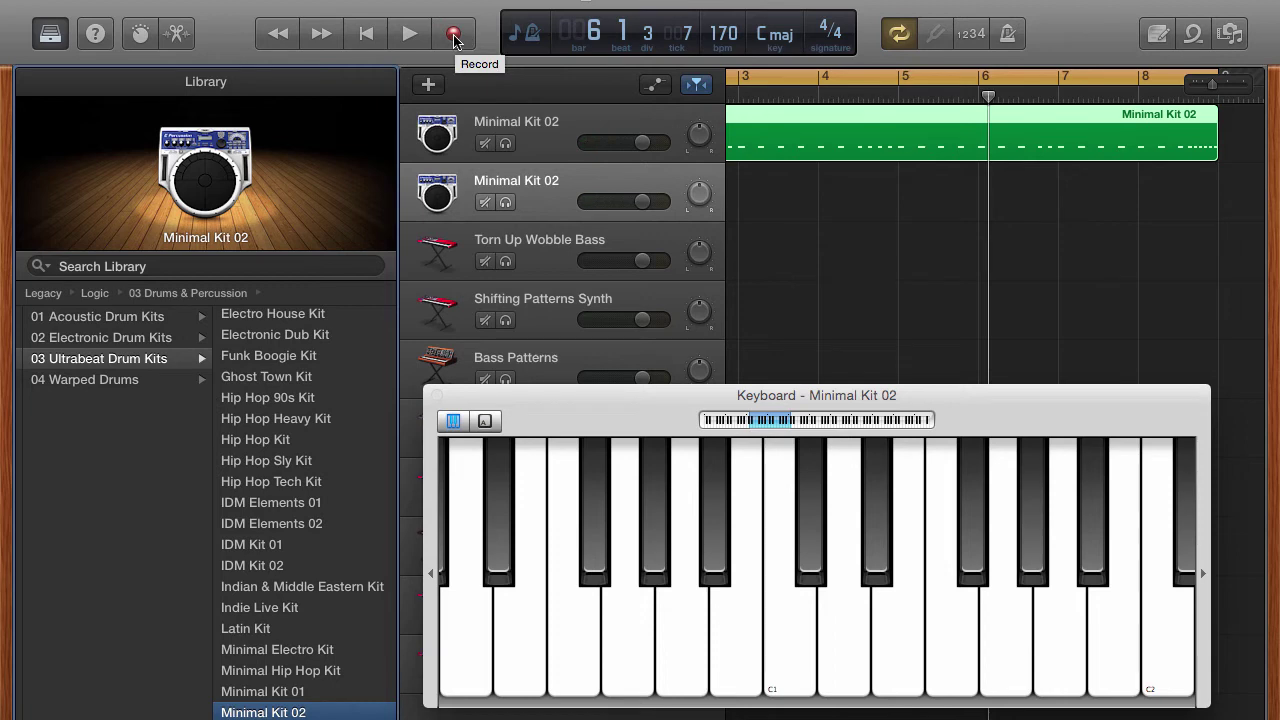
With Count In and Metronome on, record the clap/hi-hat region, stop, and close the keyboard
click(971, 36)
click(1008, 34)
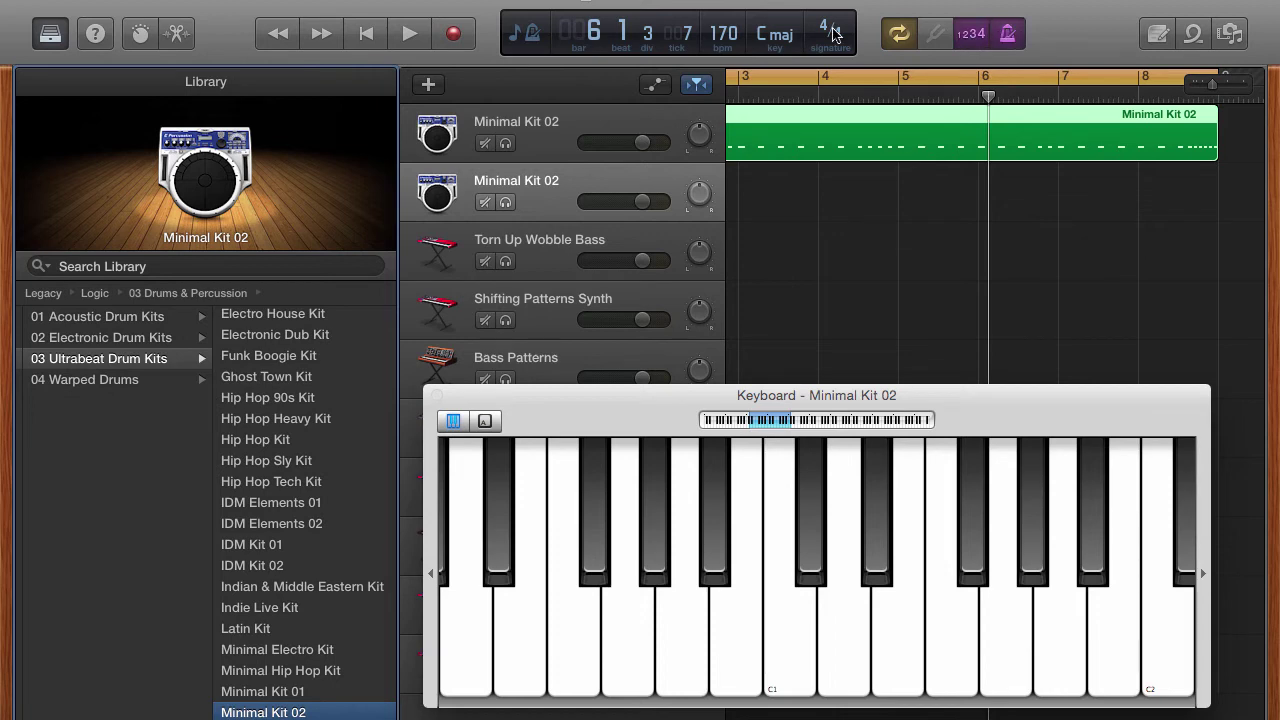
click(462, 34)
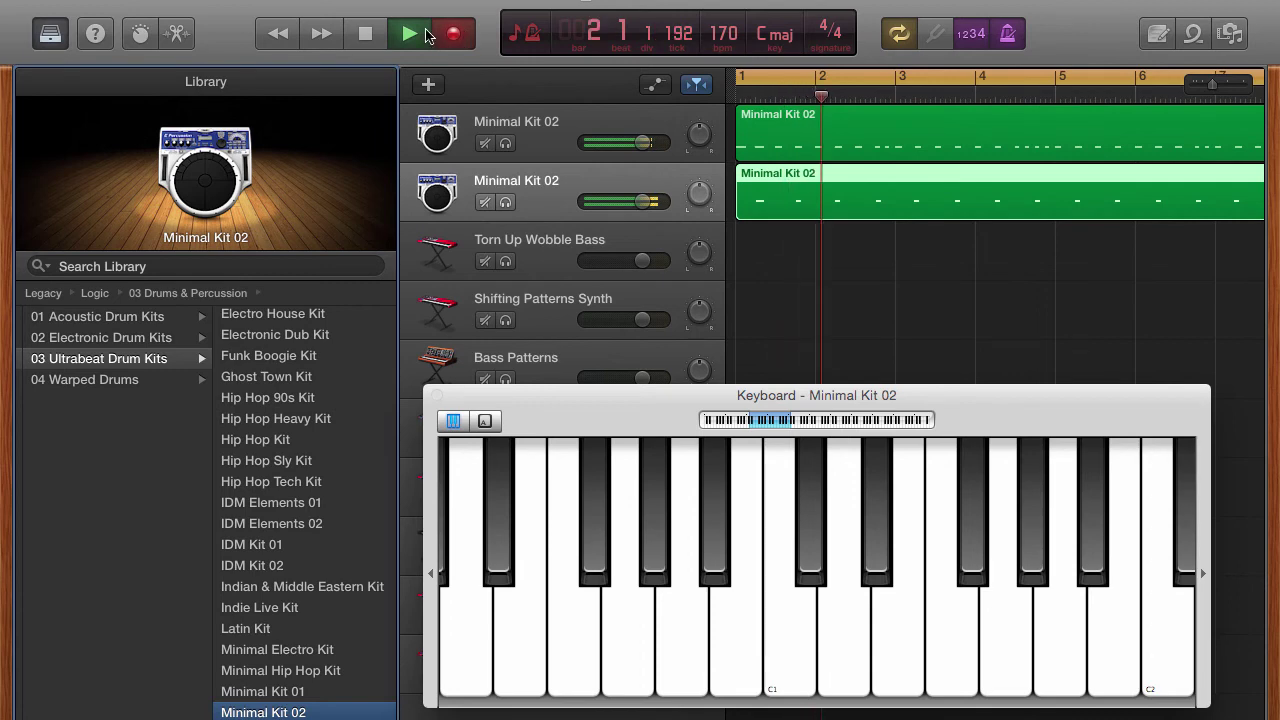
click(455, 37)
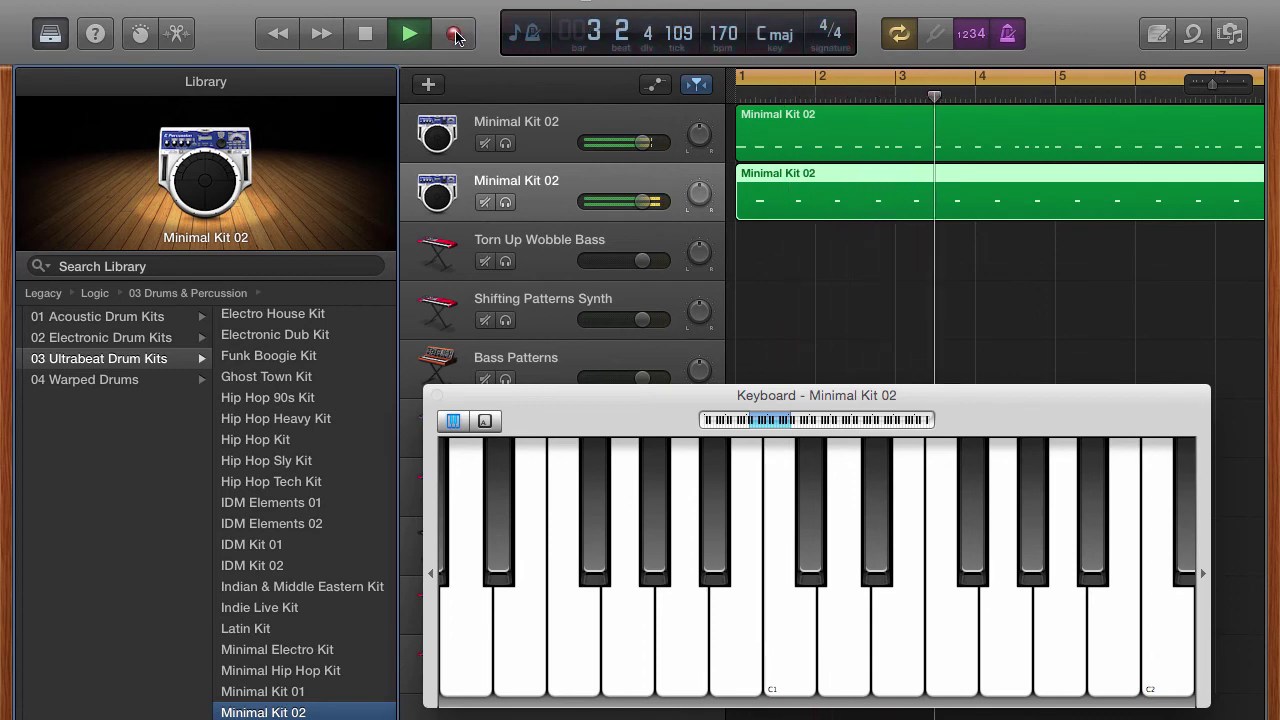
key(space)
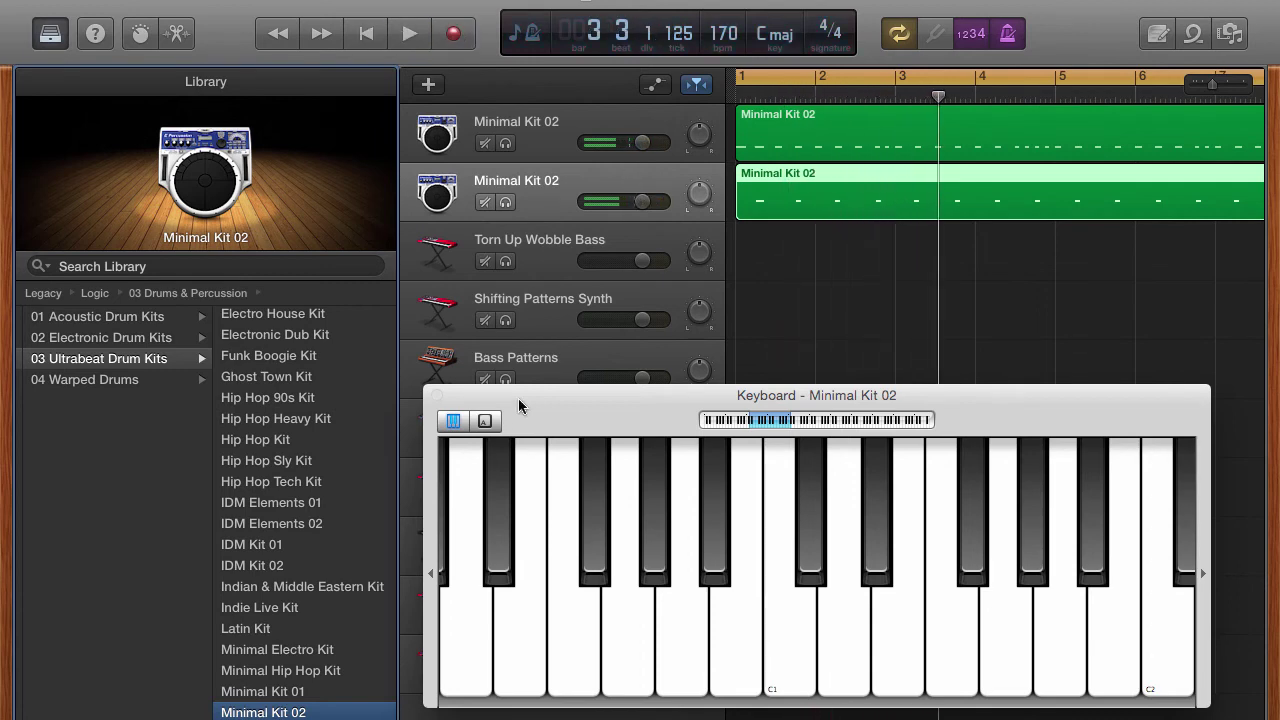
click(436, 397)
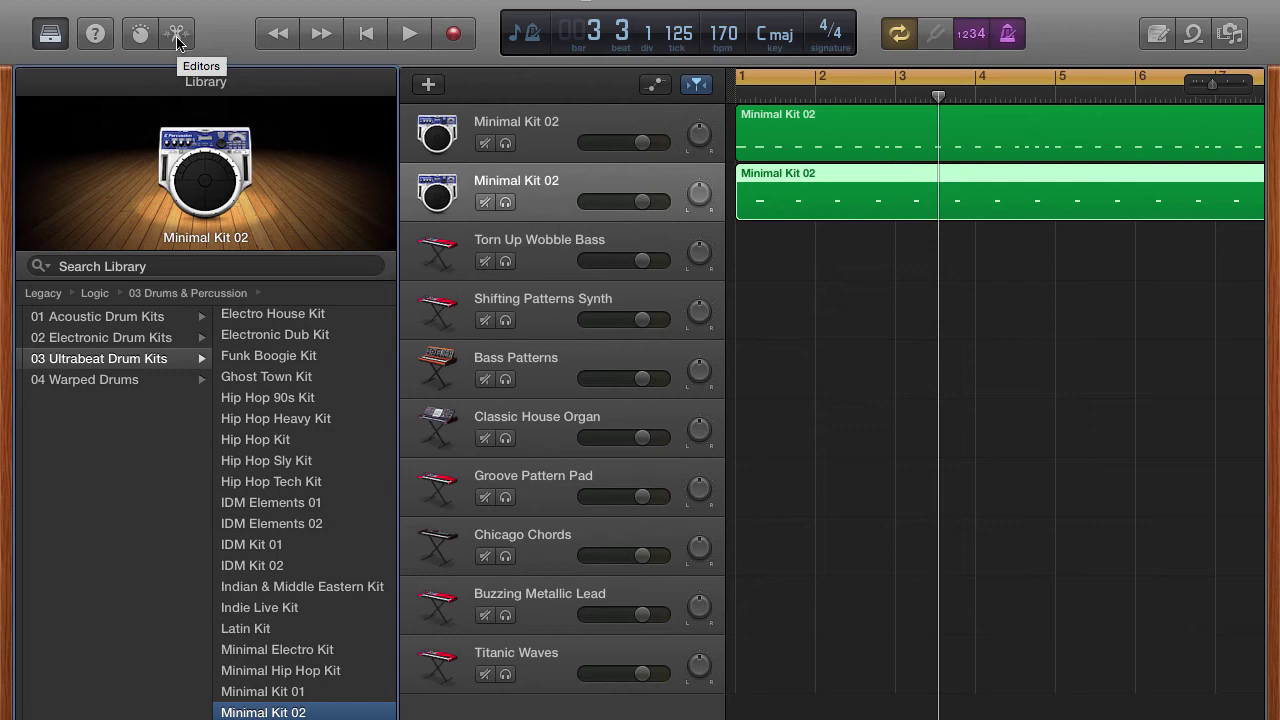
In the Piano Roll with the Library hidden, select all 16 notes and quantize them to 1/16 Note
key(e)
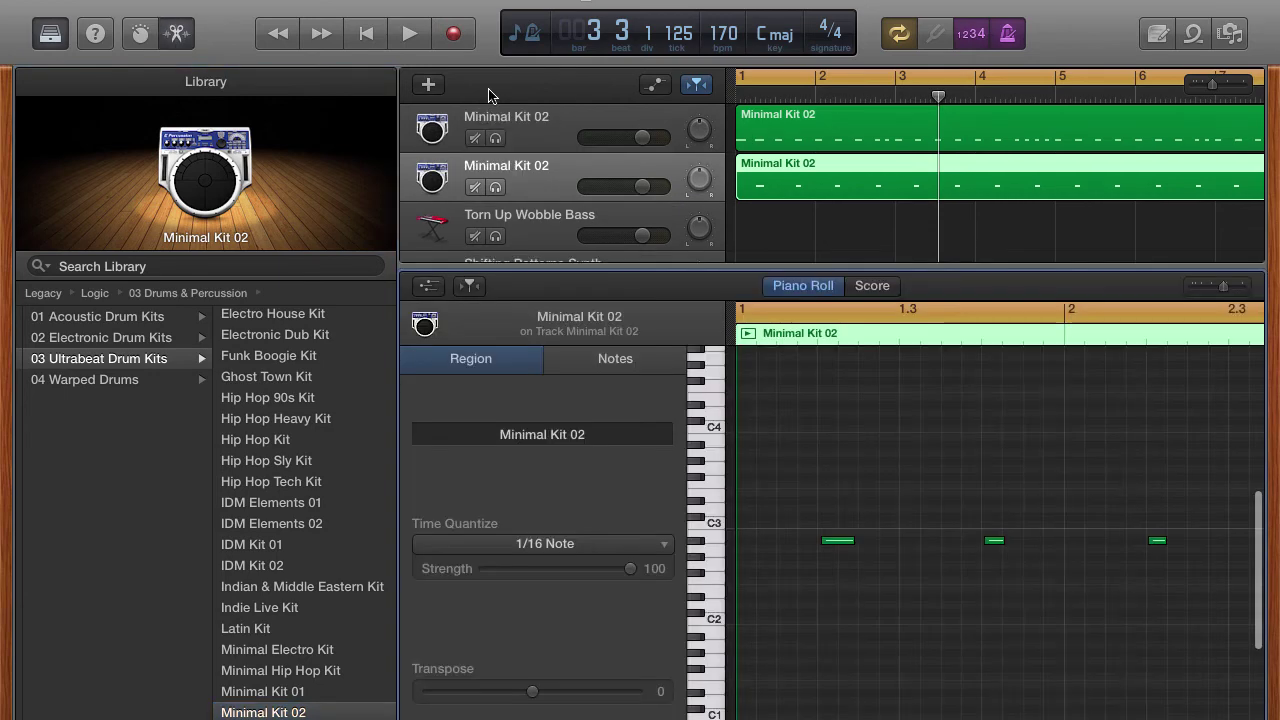
click(48, 36)
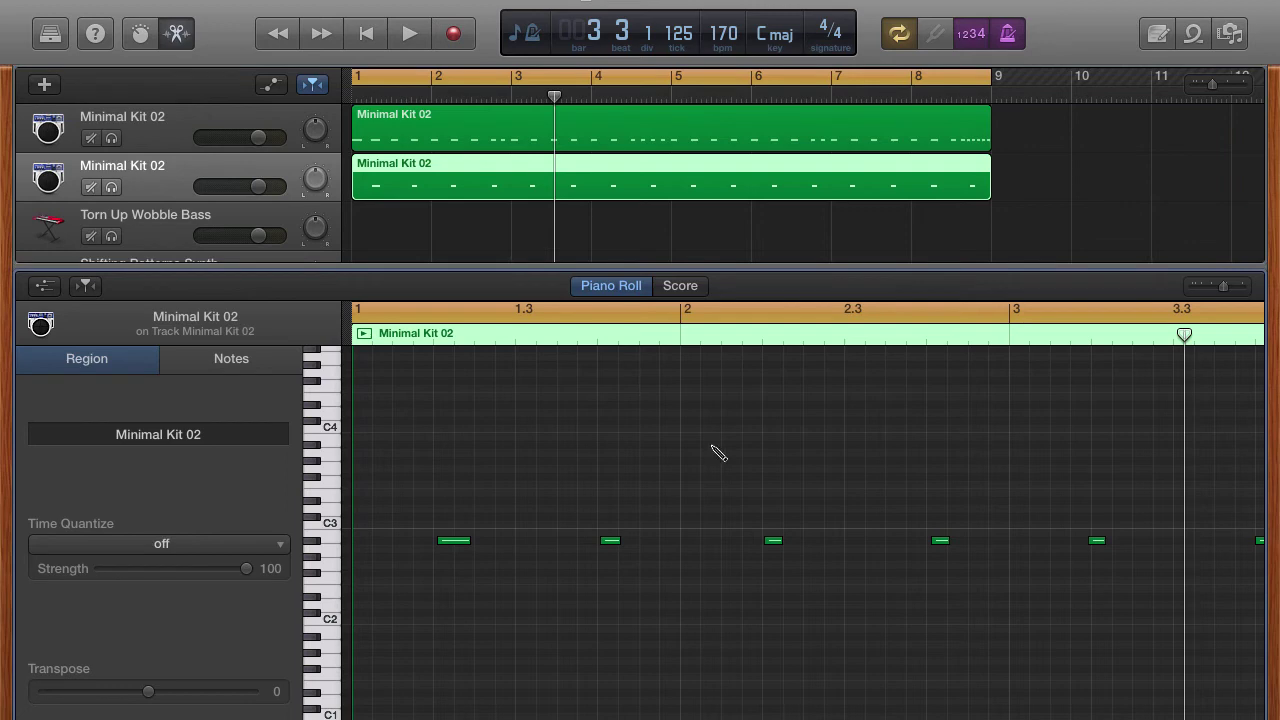
key(super+a)
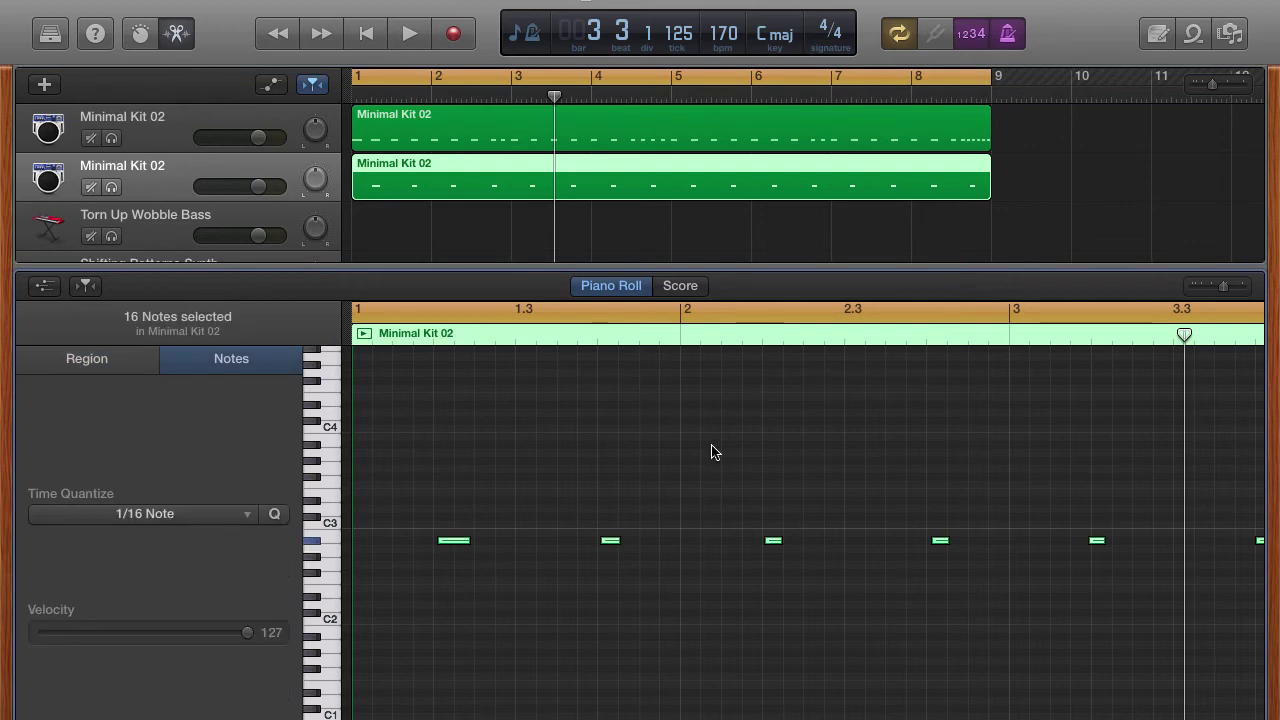
click(188, 518)
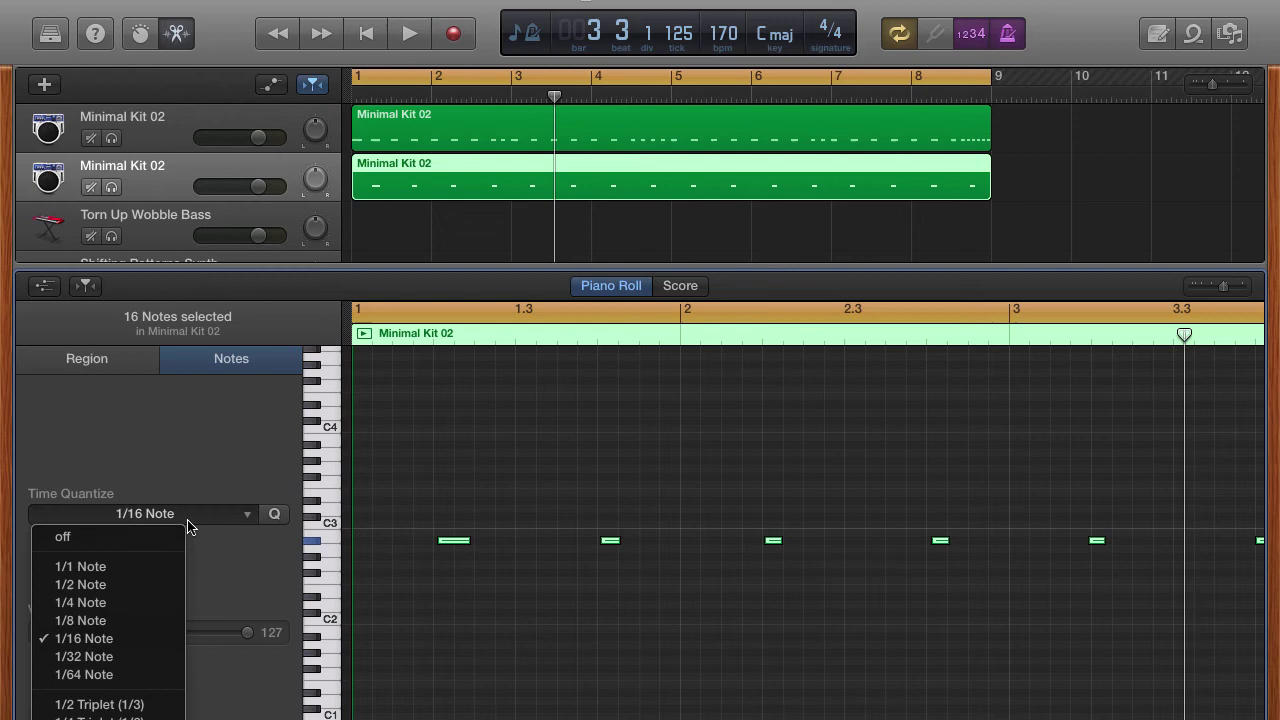
click(120, 643)
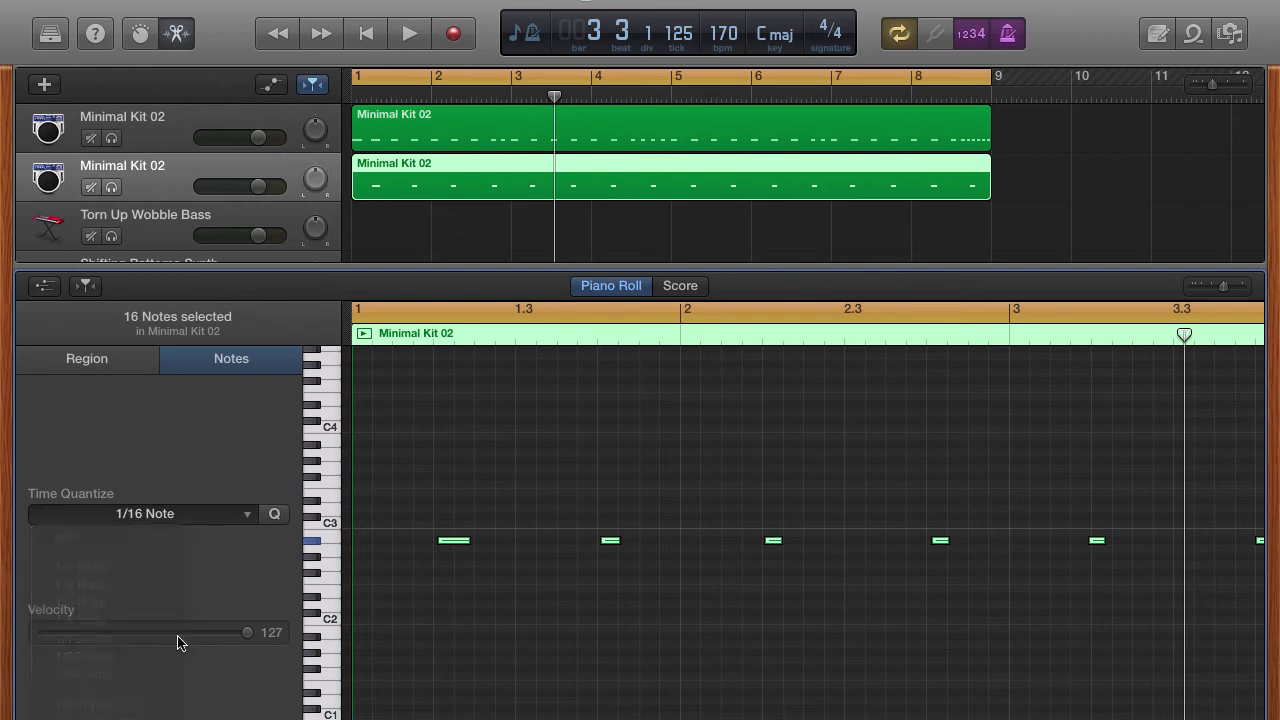
click(519, 633)
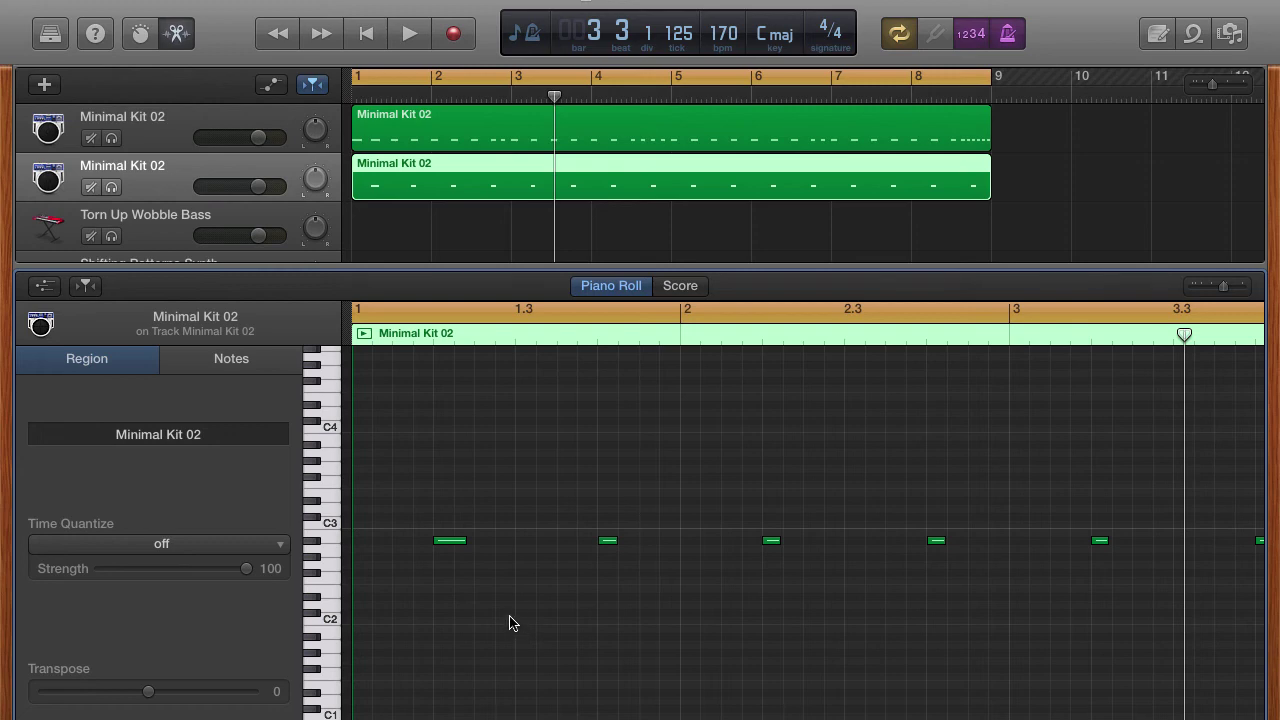
Close the Piano Roll with E and view both Minimal Kit 02 regions in the track list
key(e)
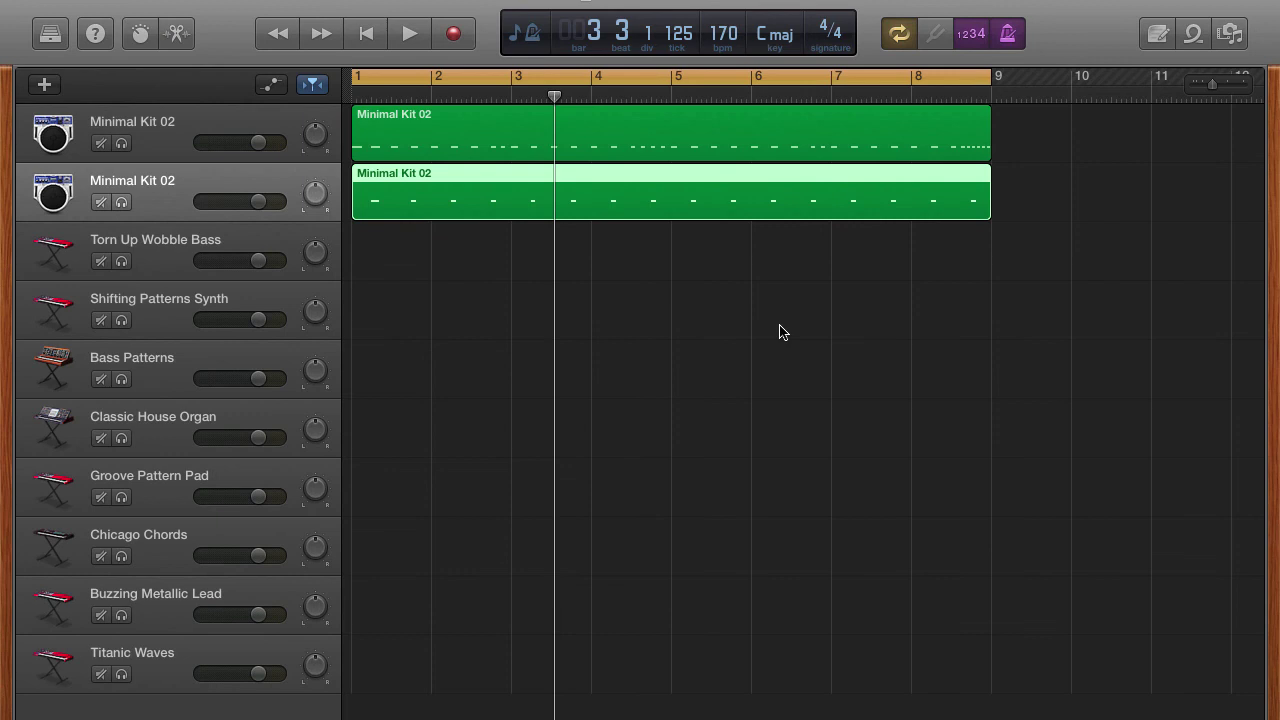
scroll(878, 305, right, 1)
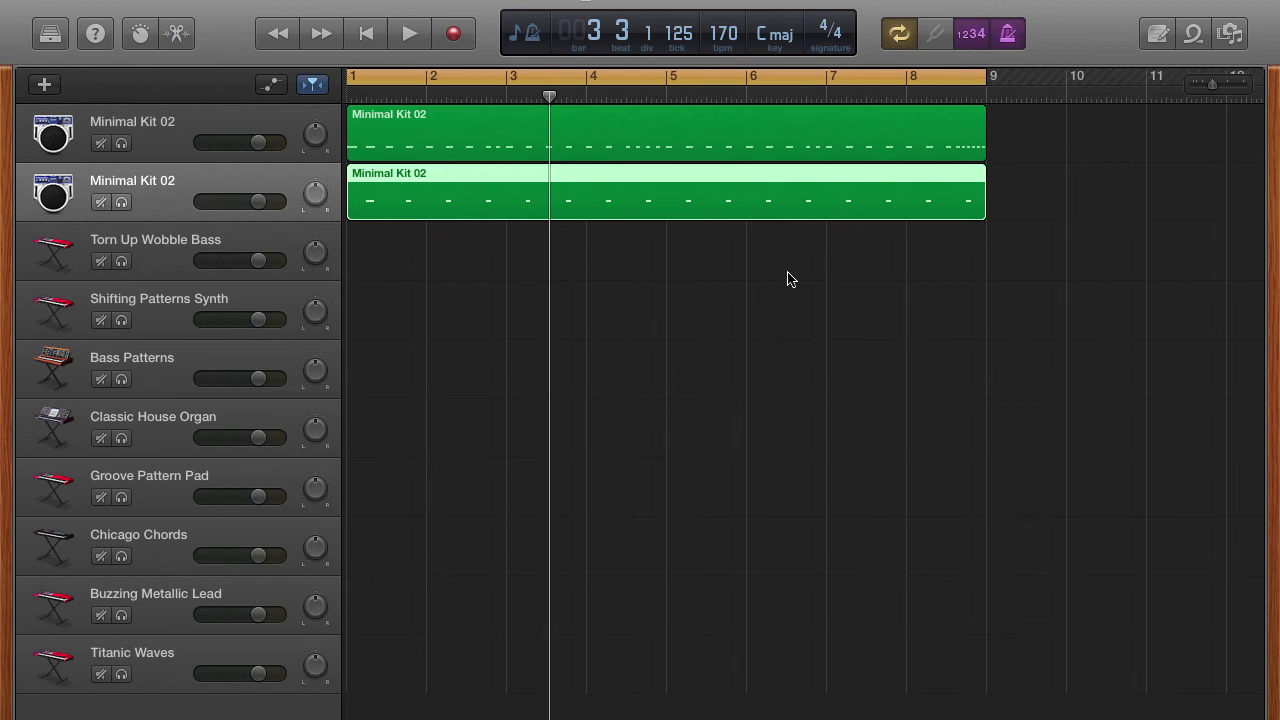